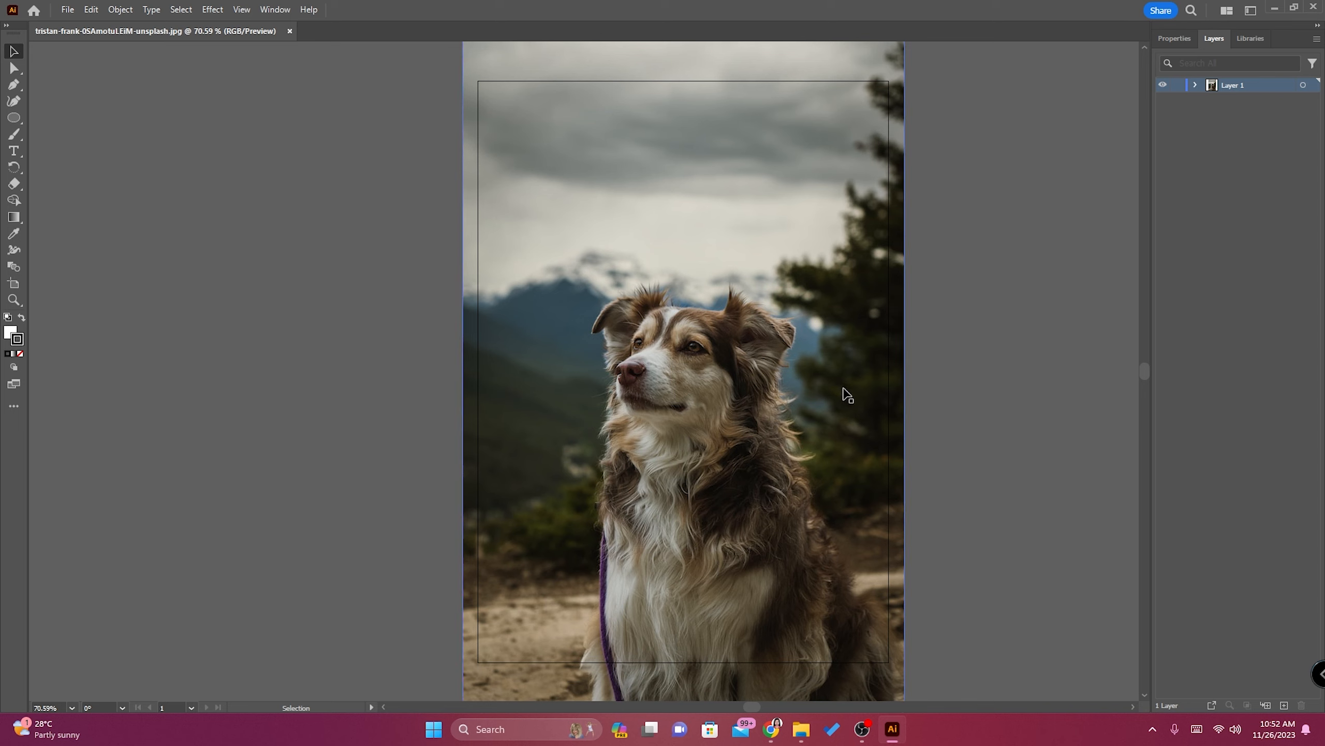
Start cropping the dog photo and trim its right side and bottom to about 538 × 789 px.
{"action": "left_click", "coordinate": [720, 333]}
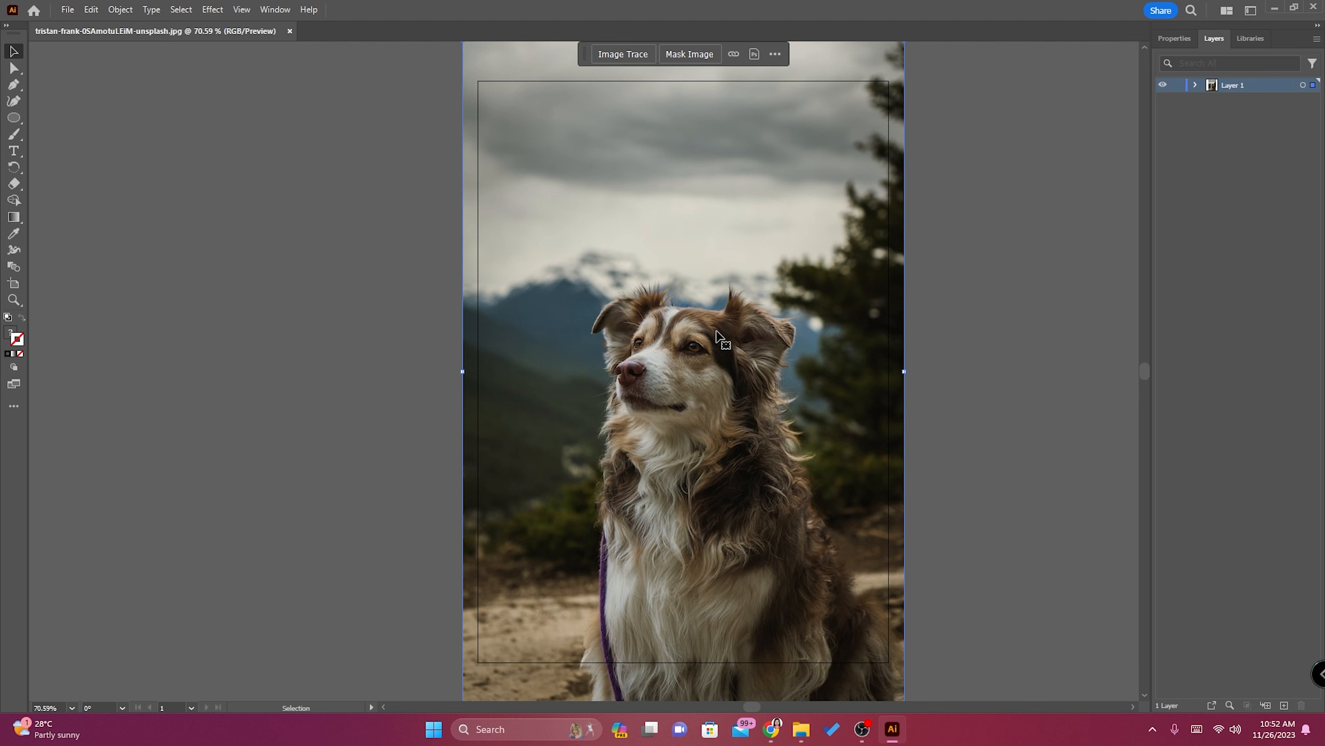
{"action": "right_click", "coordinate": [720, 336]}
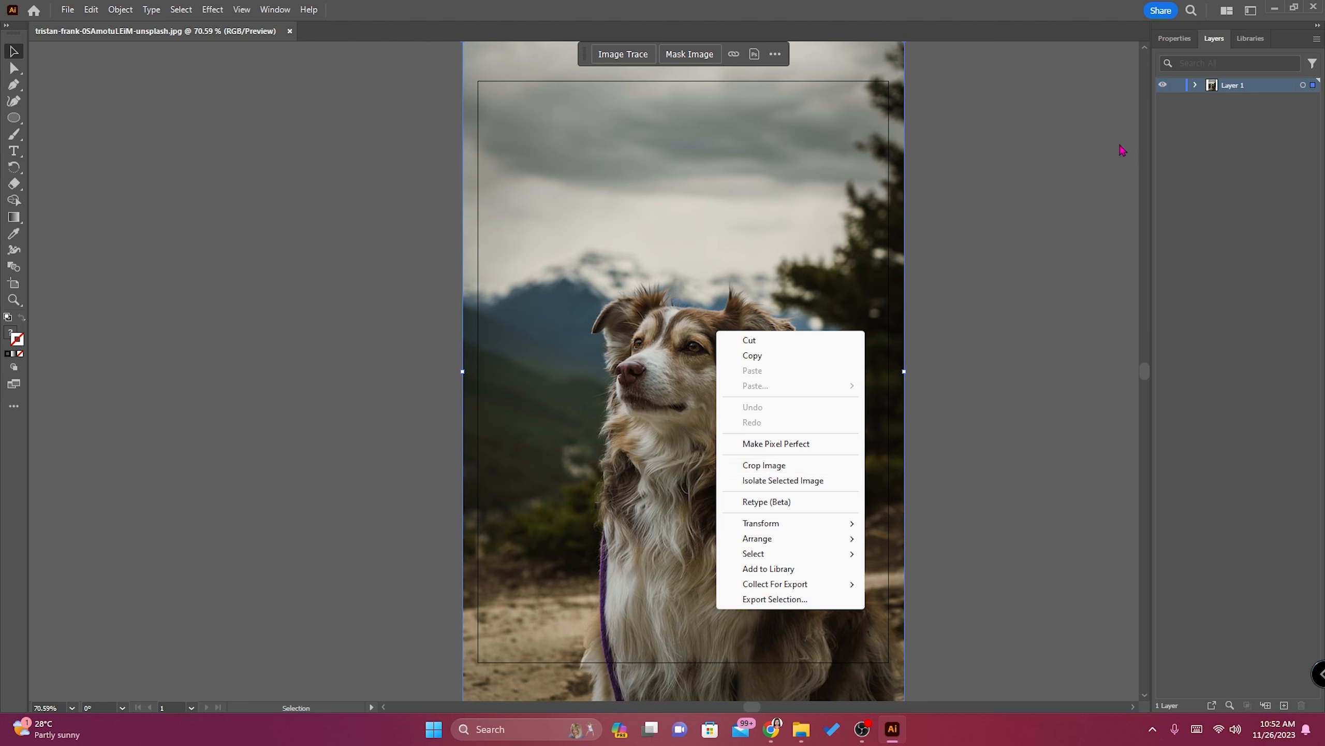
{"action": "left_click", "coordinate": [1175, 39]}
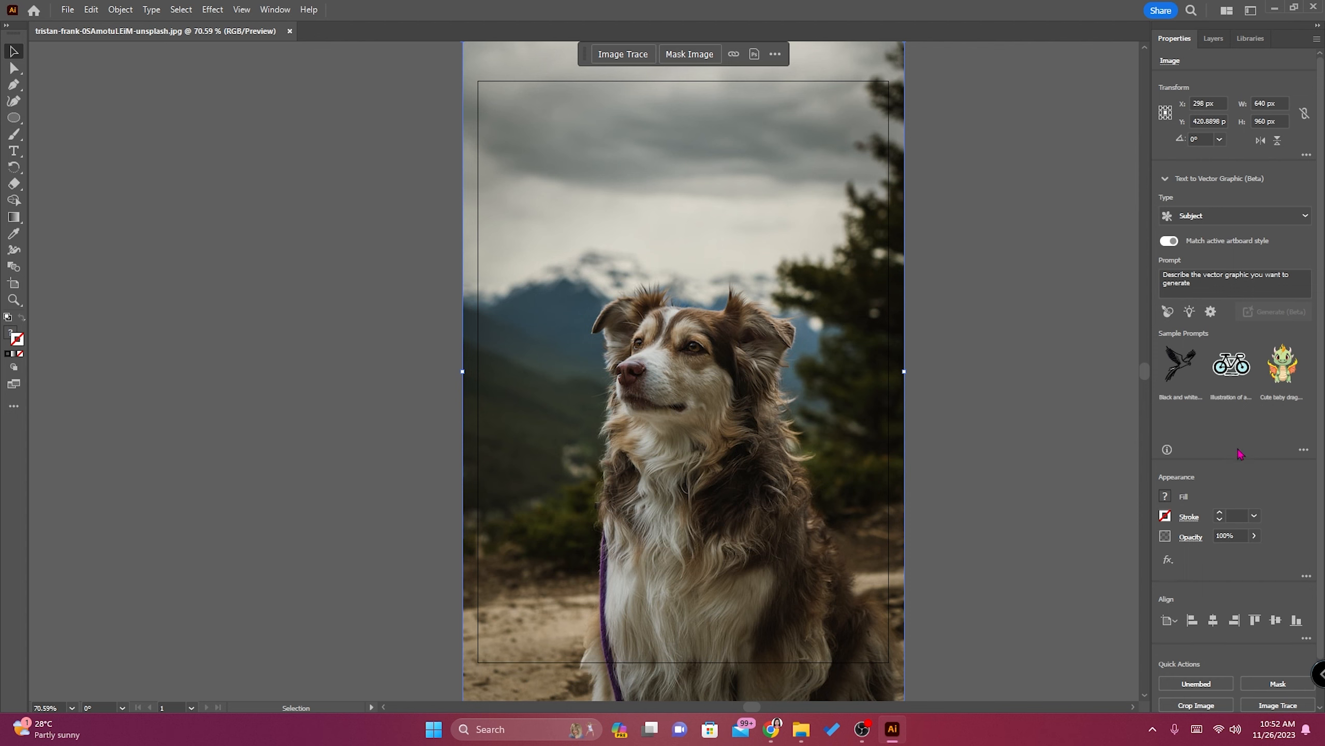
{"action": "scroll", "coordinate": [1241, 454], "scroll_direction": "down", "scroll_amount": 1}
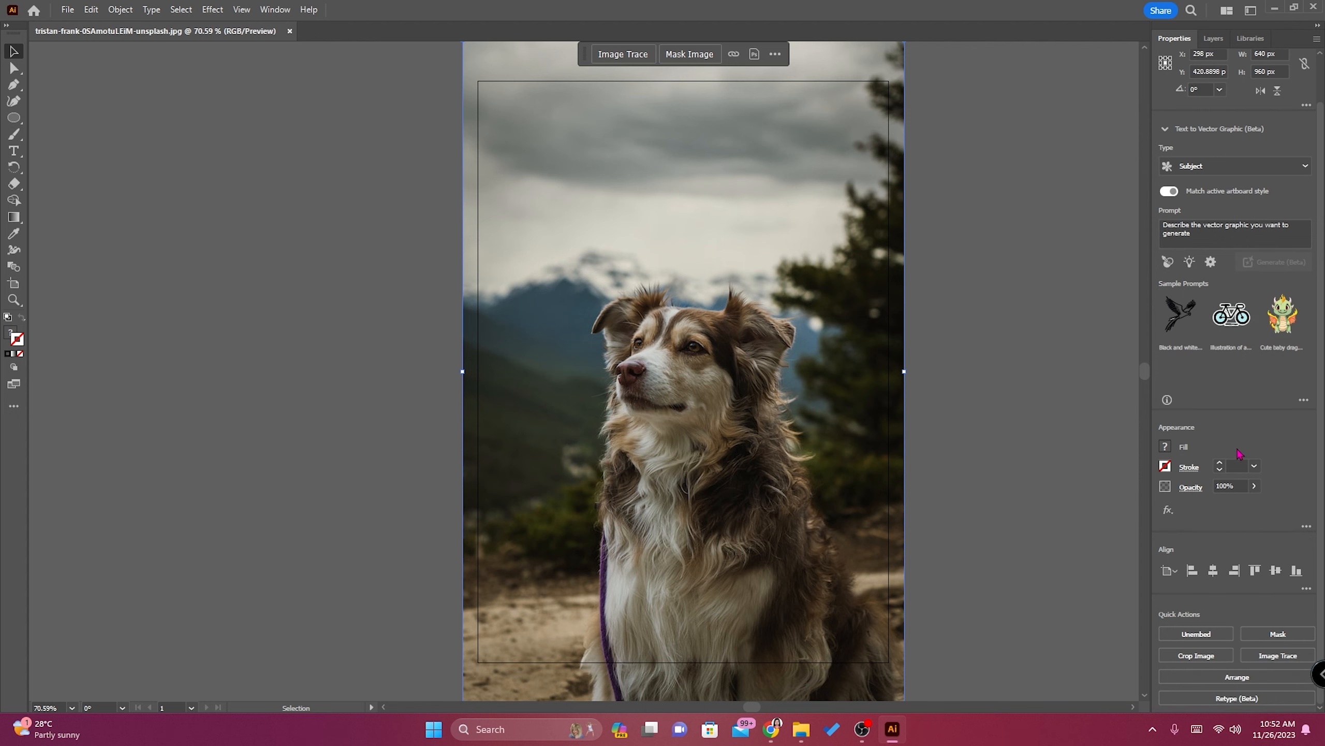
{"action": "left_click", "coordinate": [1207, 657]}
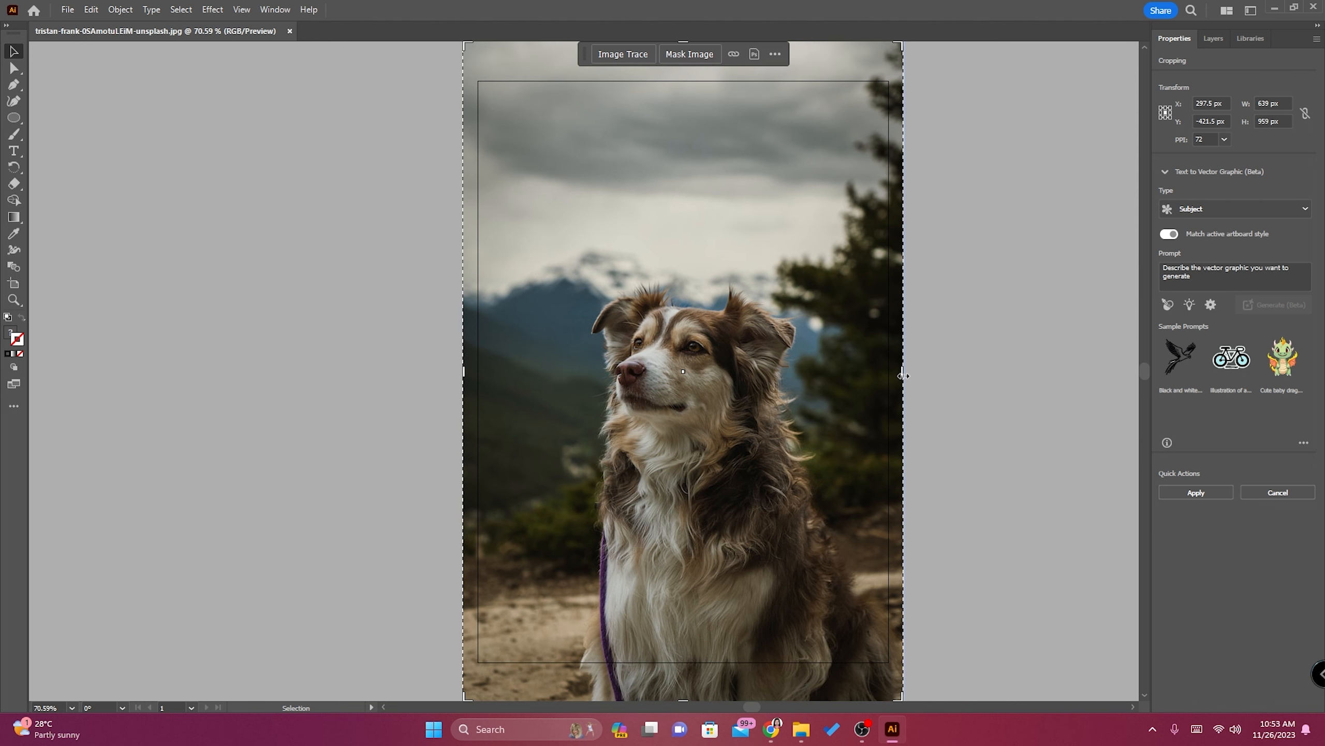
{"action": "left_click_drag", "start_coordinate": [902, 374], "coordinate": [823, 401]}
{"action": "scroll", "coordinate": [835, 418], "scroll_direction": "down", "scroll_amount": 2}
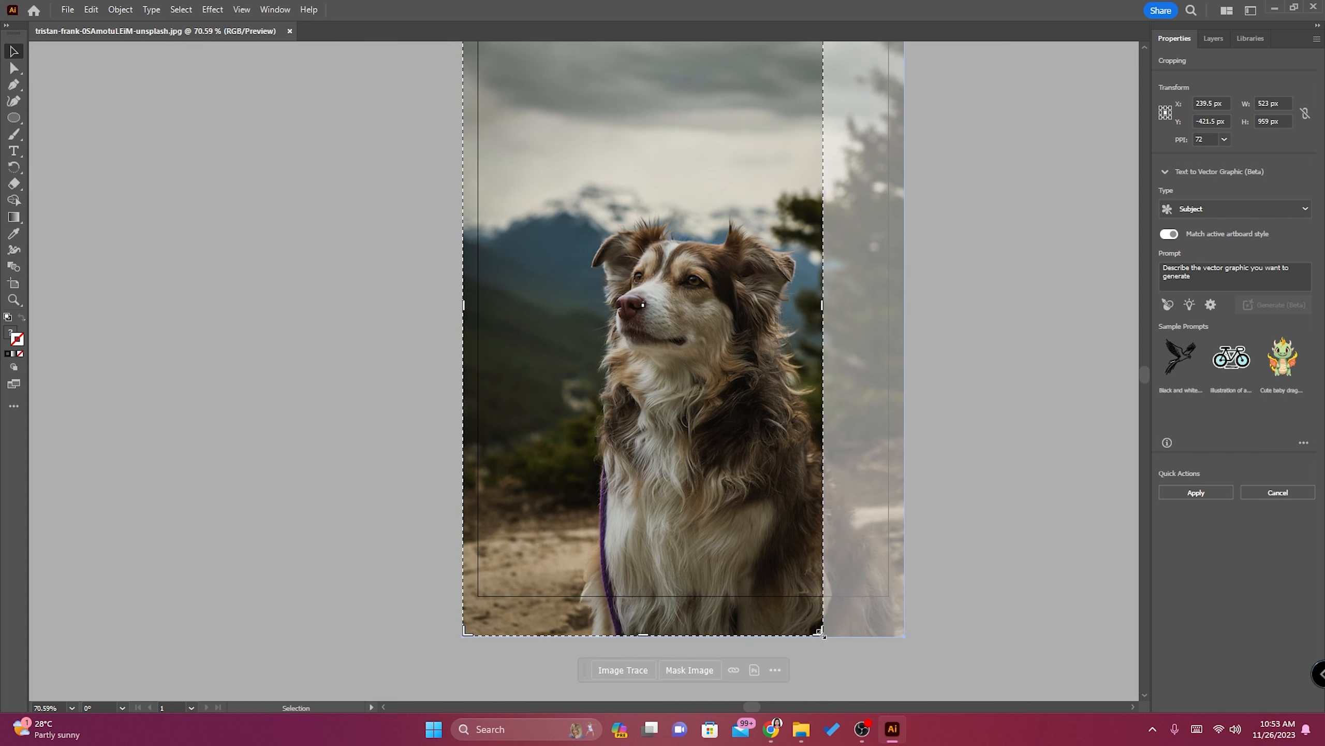
{"action": "left_click_drag", "start_coordinate": [822, 631], "coordinate": [833, 515]}
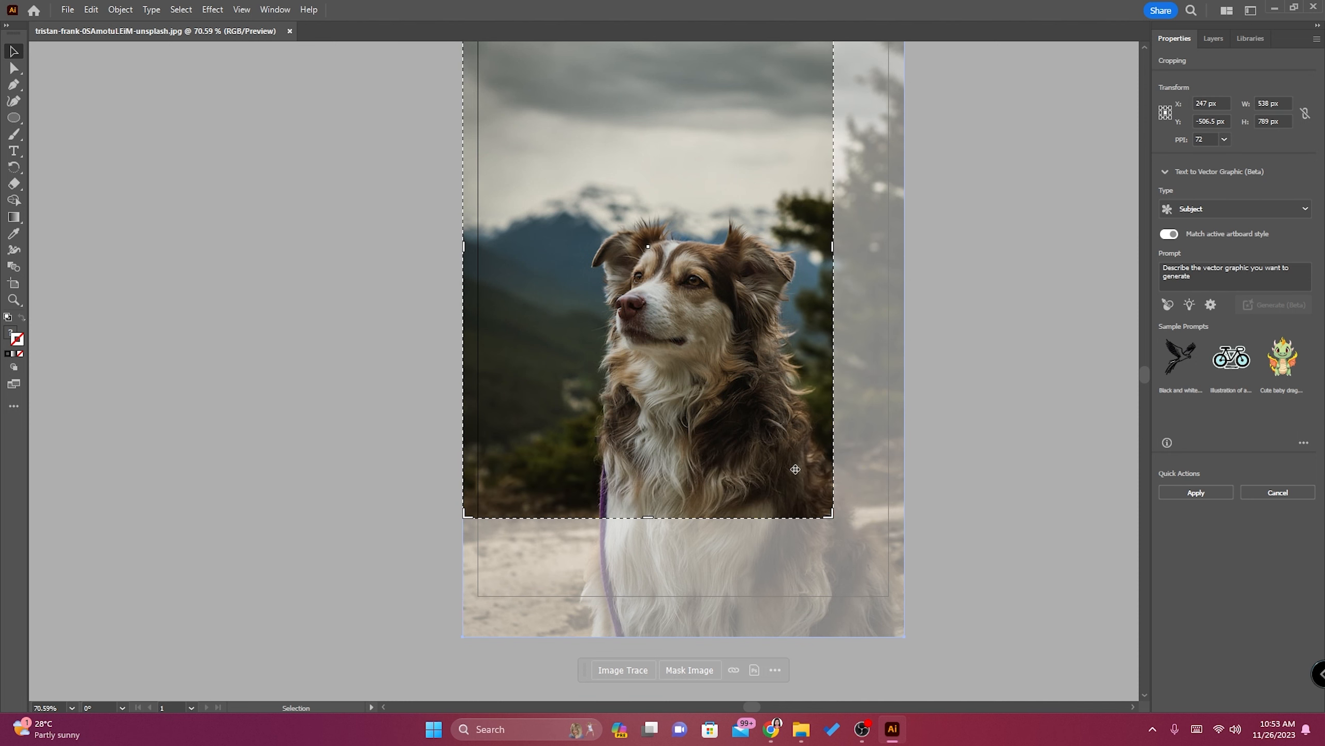
Crop away the photo's top and left side to about 381 × 483 px, and move the cropped image near the artboard's centre.
{"action": "scroll", "coordinate": [663, 159], "scroll_direction": "up", "scroll_amount": 3}
{"action": "left_click_drag", "start_coordinate": [648, 125], "coordinate": [653, 335]}
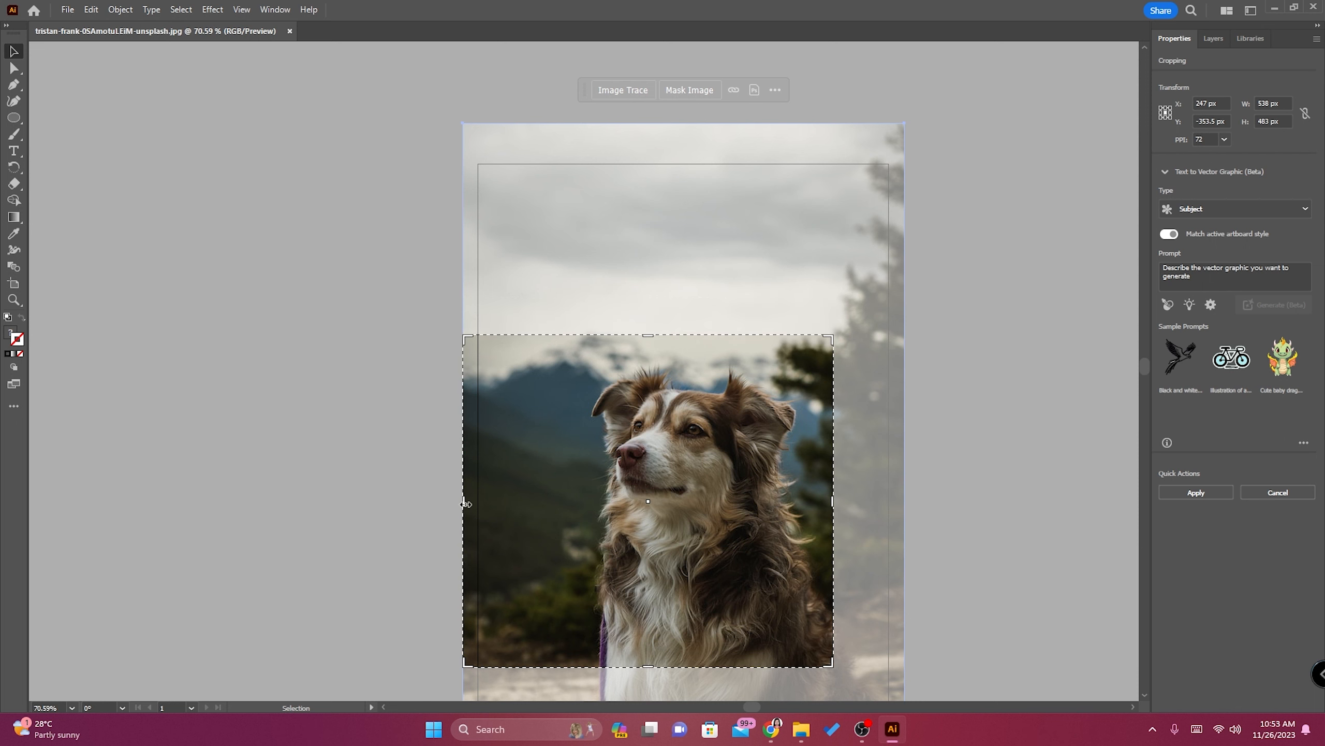
{"action": "left_click_drag", "start_coordinate": [464, 501], "coordinate": [574, 515]}
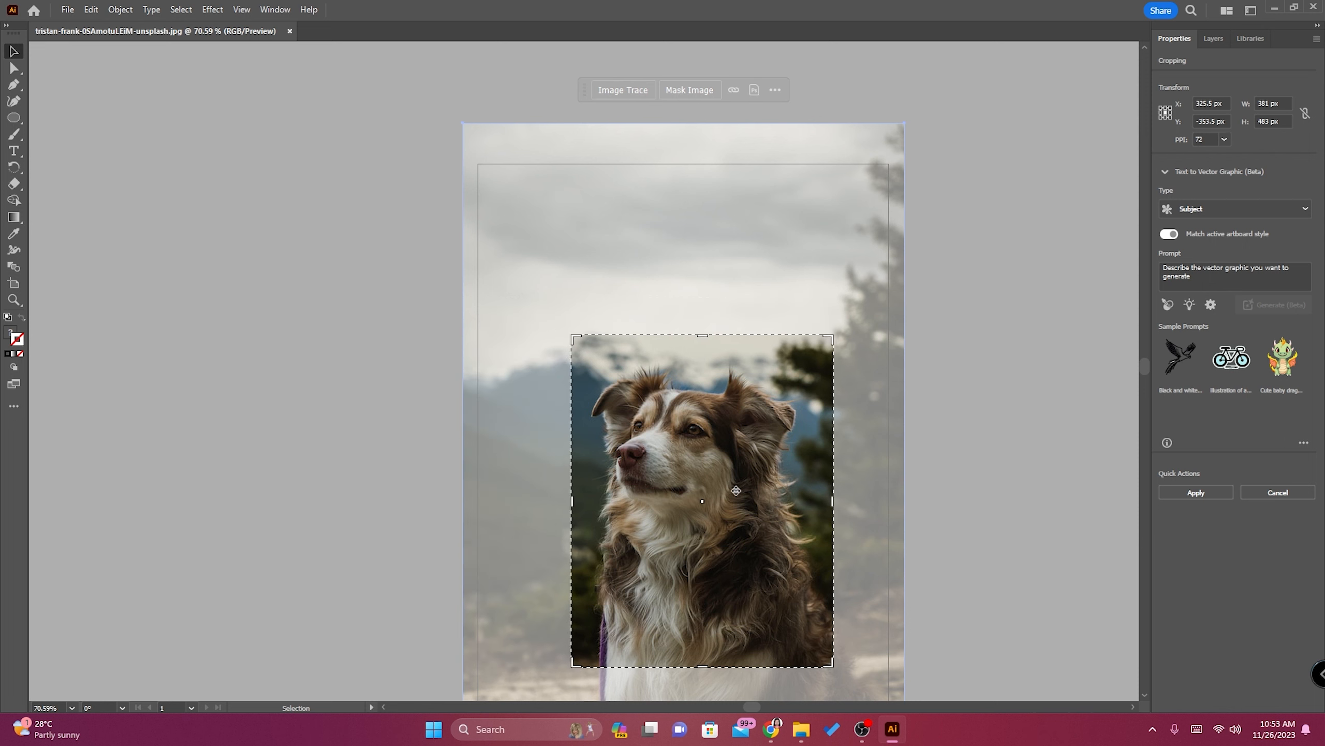
{"action": "left_click", "coordinate": [1195, 493]}
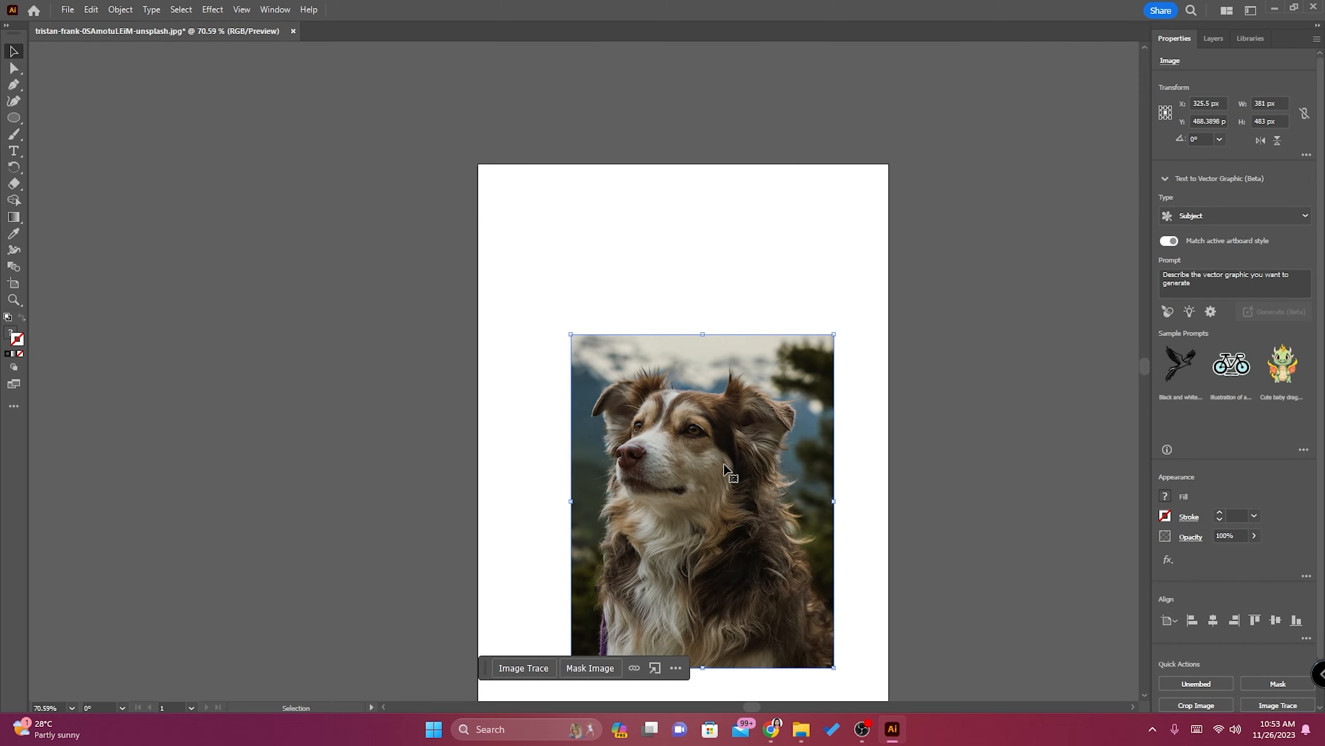
{"action": "mouse_move", "coordinate": [719, 491]}
{"action": "left_mouse_down"}
{"action": "mouse_move", "coordinate": [671, 422]}
{"action": "mouse_move", "coordinate": [731, 439]}
{"action": "mouse_move", "coordinate": [707, 446]}
{"action": "left_mouse_up"}
{"action": "scroll", "coordinate": [880, 458], "scroll_direction": "down", "scroll_amount": 1}
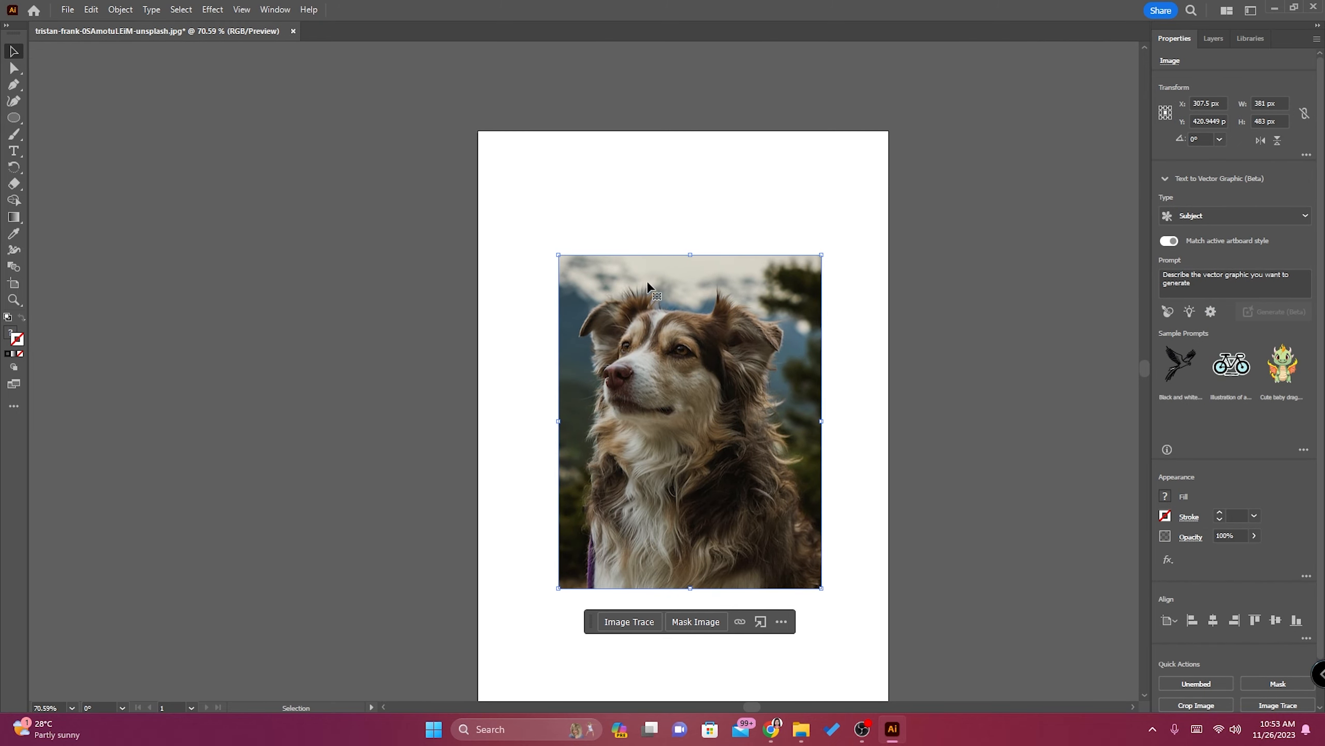
Export the artwork in JPEG format under the file name square, without using artboards.
{"action": "left_click", "coordinate": [67, 9]}
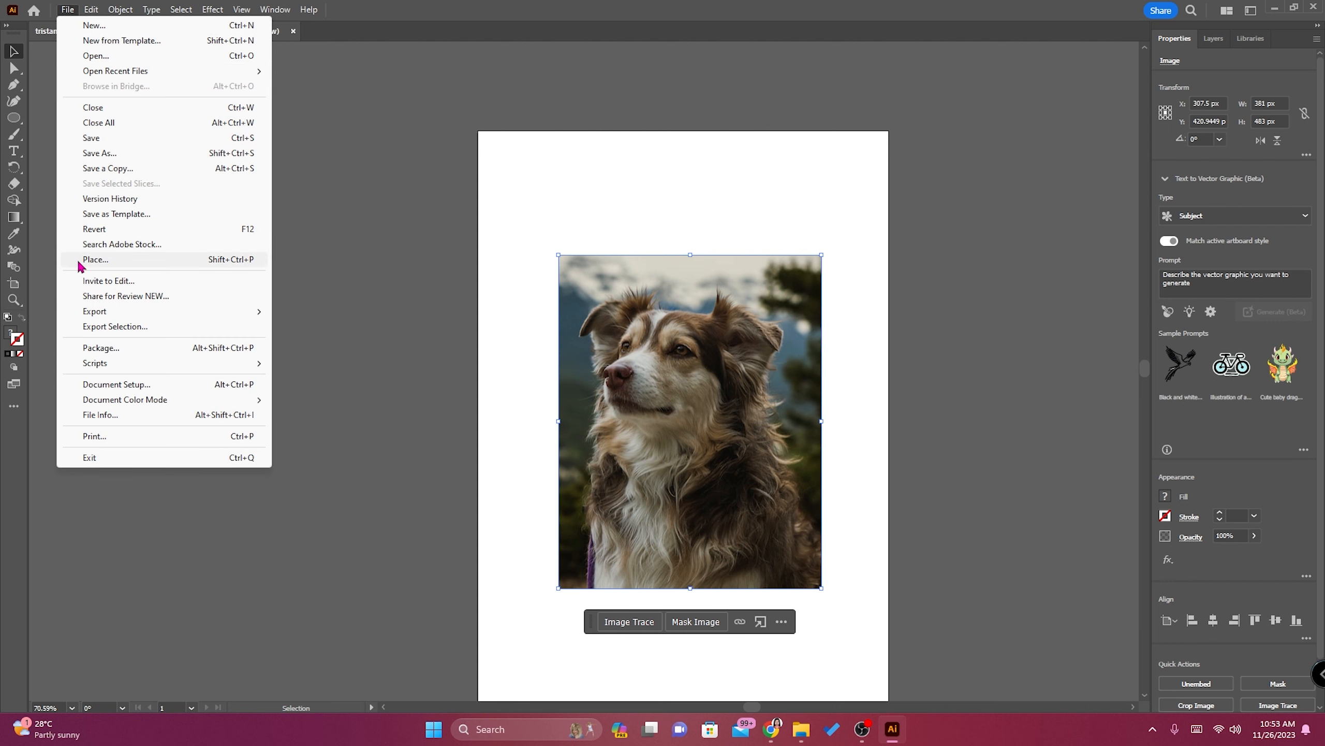
{"action": "mouse_move", "coordinate": [112, 312]}
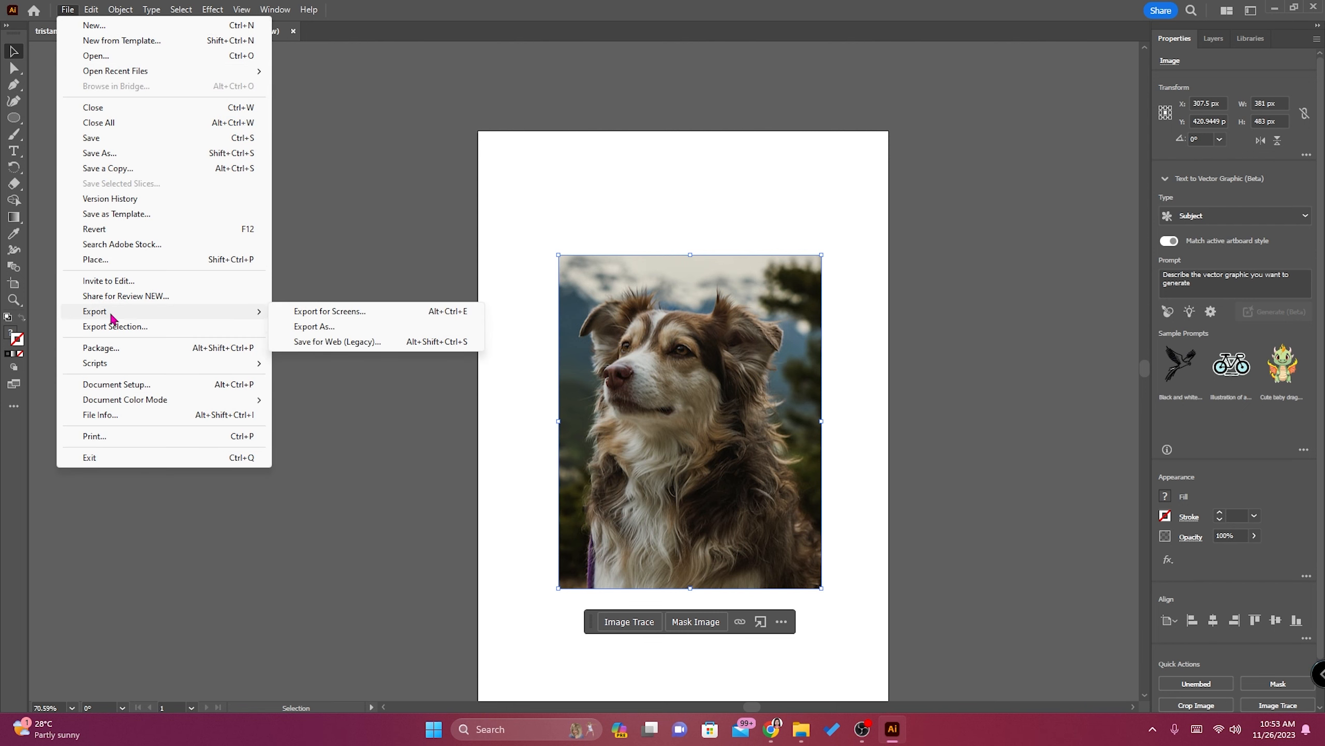
{"action": "left_click", "coordinate": [314, 326]}
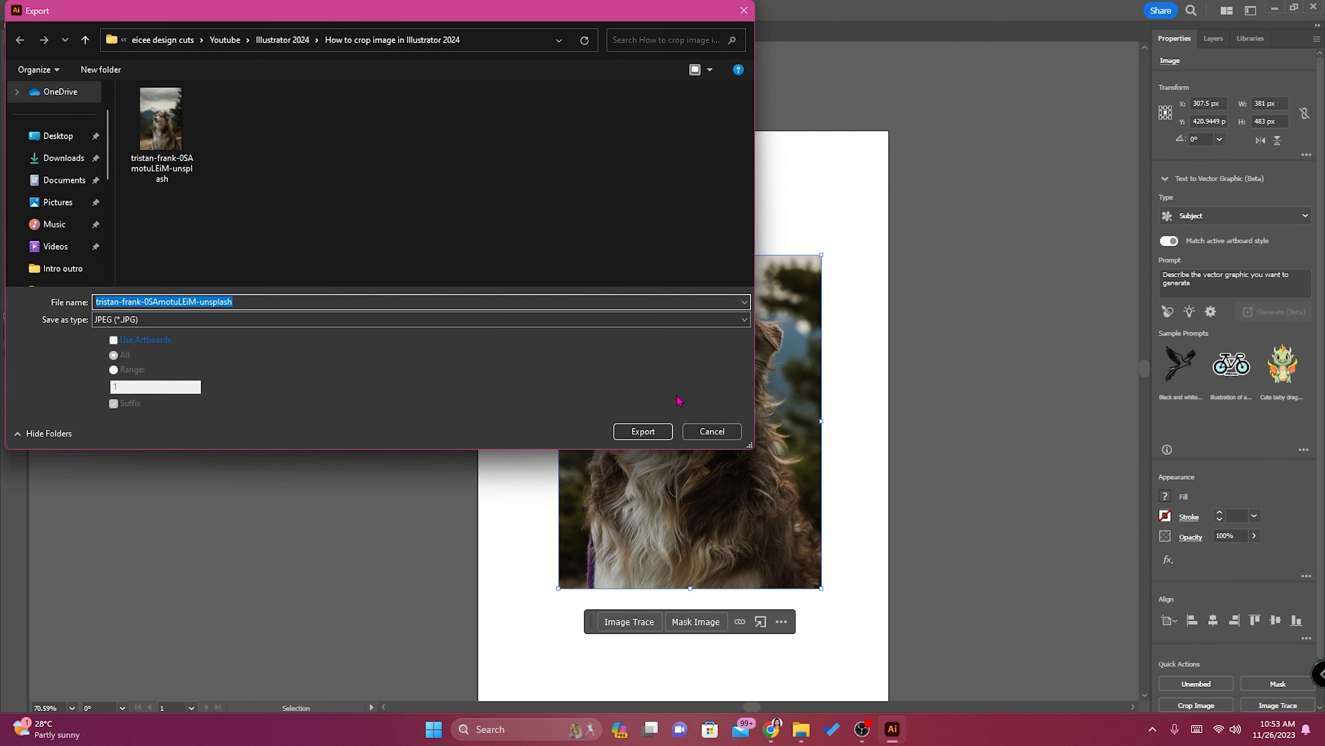
{"action": "left_click_drag", "start_coordinate": [248, 301], "coordinate": [71, 296]}
{"action": "type", "text": "square"}
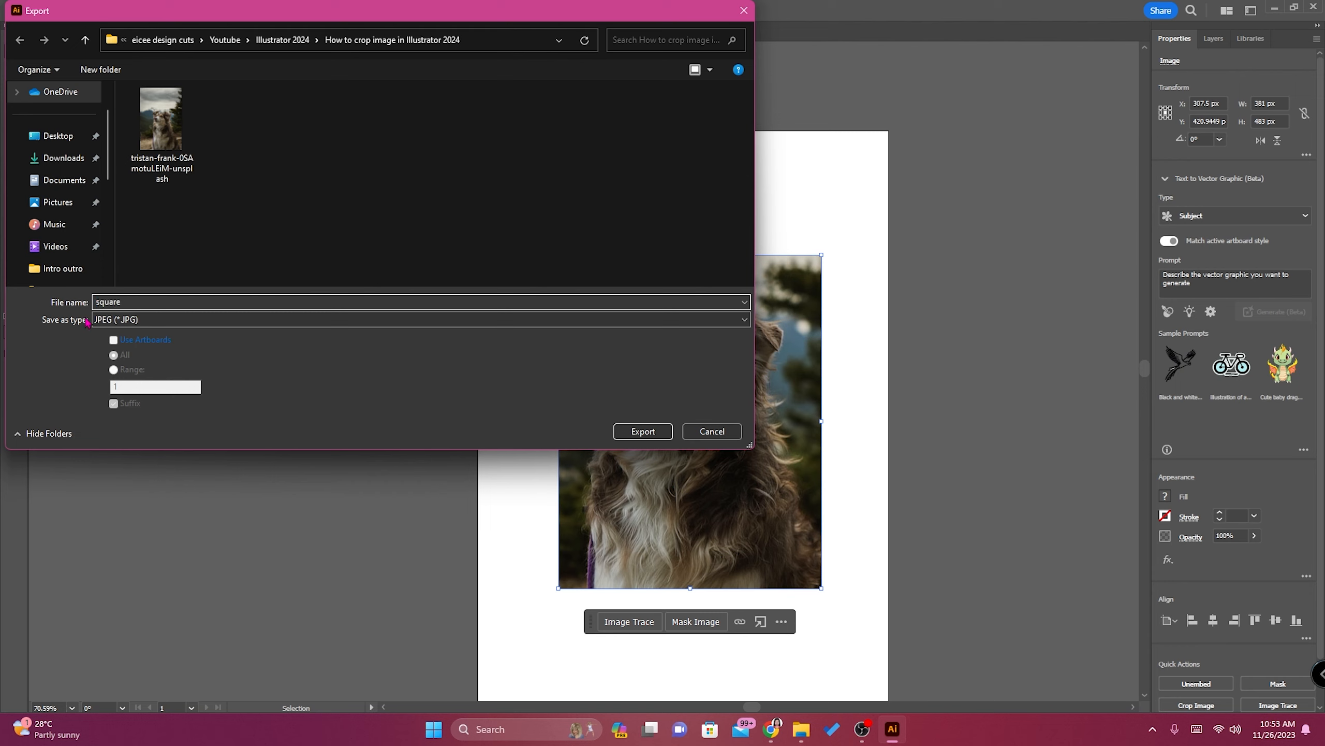
{"action": "left_click", "coordinate": [135, 325]}
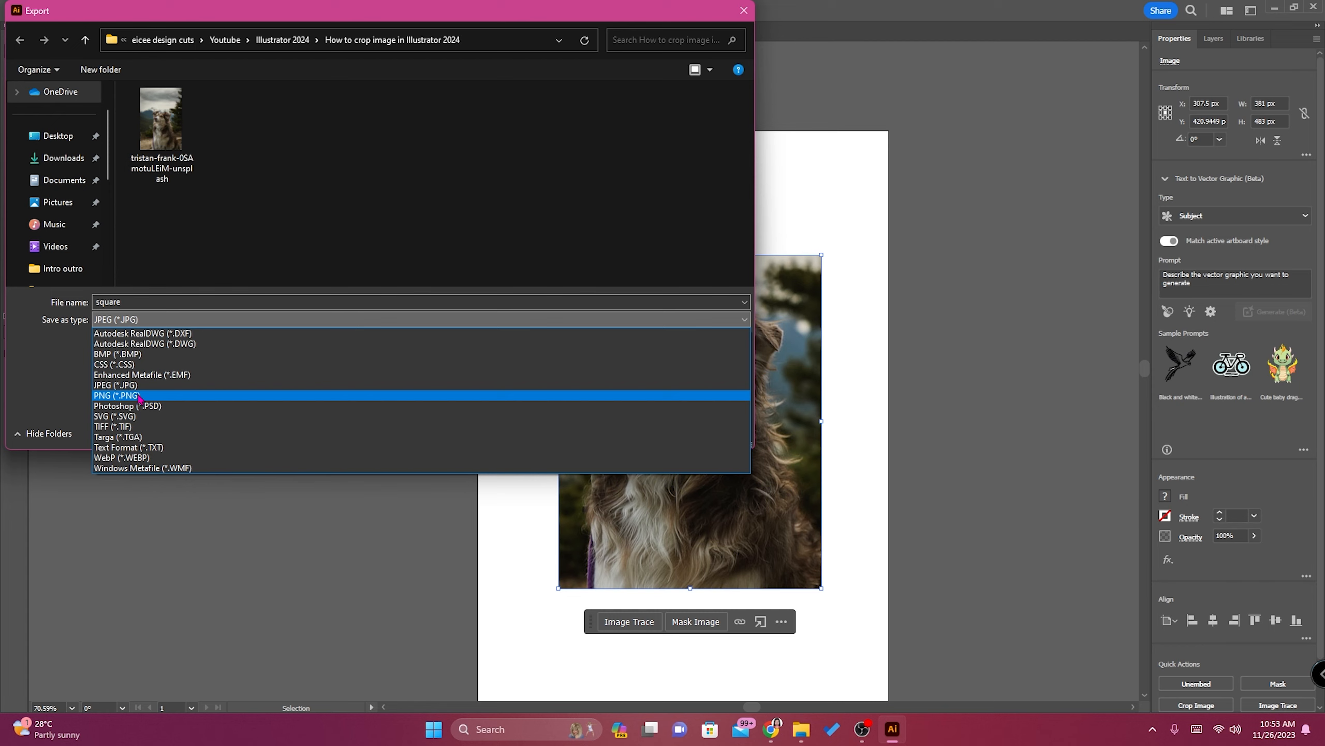
{"action": "left_click", "coordinate": [140, 326]}
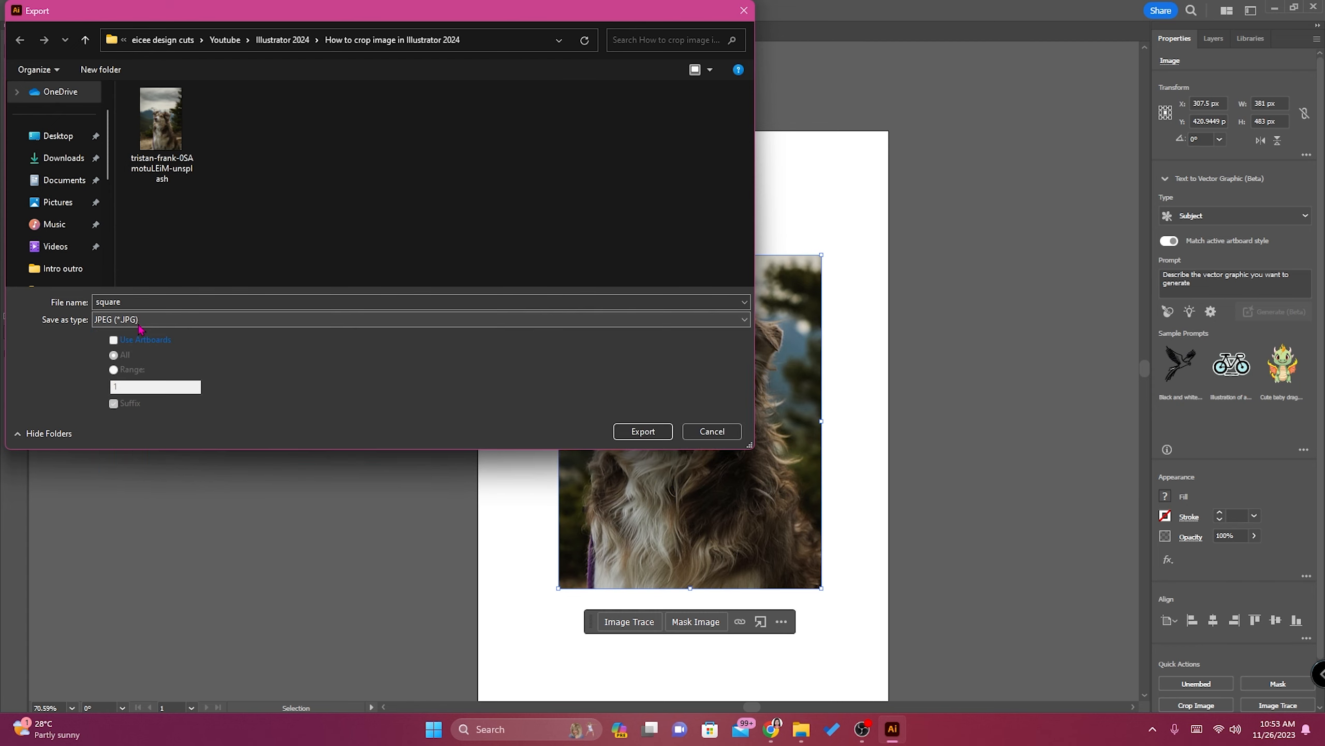
{"action": "left_click", "coordinate": [645, 431]}
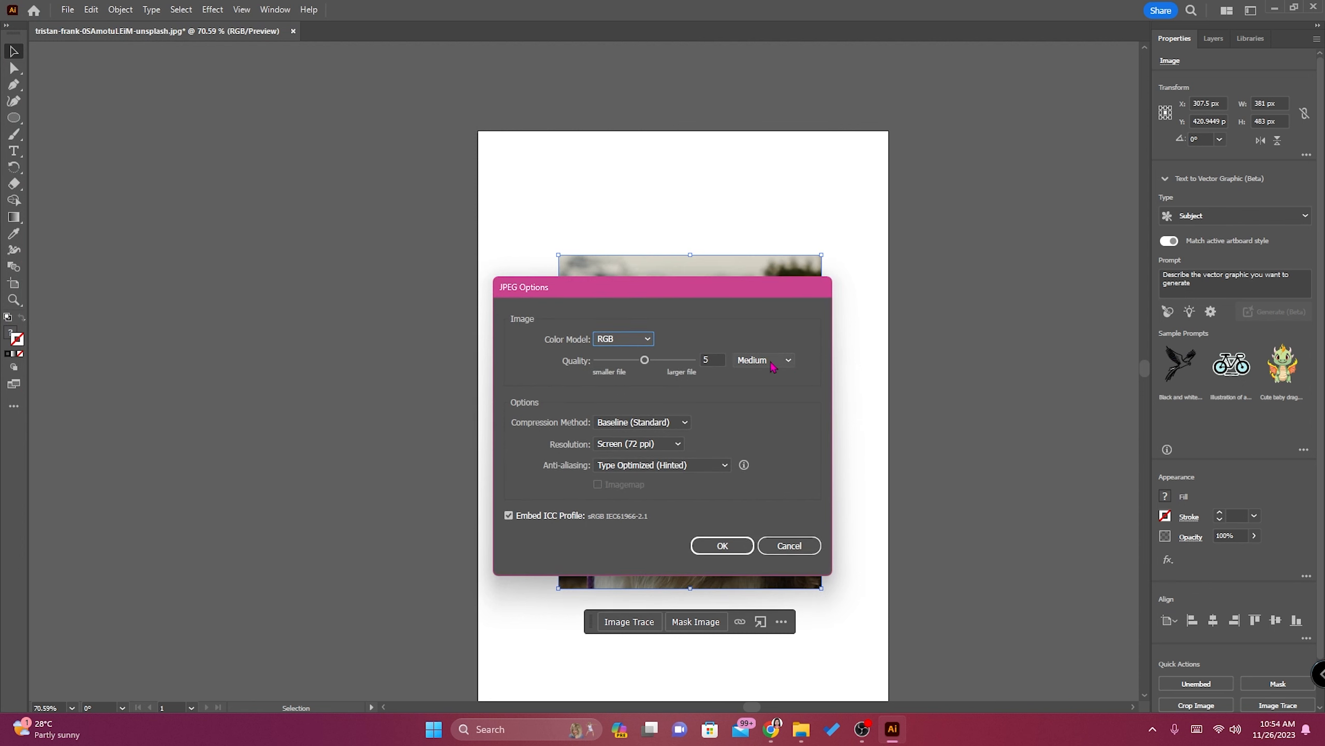
Complete the JPEG export with Medium quality and Screen (72 ppi) resolution.
{"action": "left_click", "coordinate": [787, 361]}
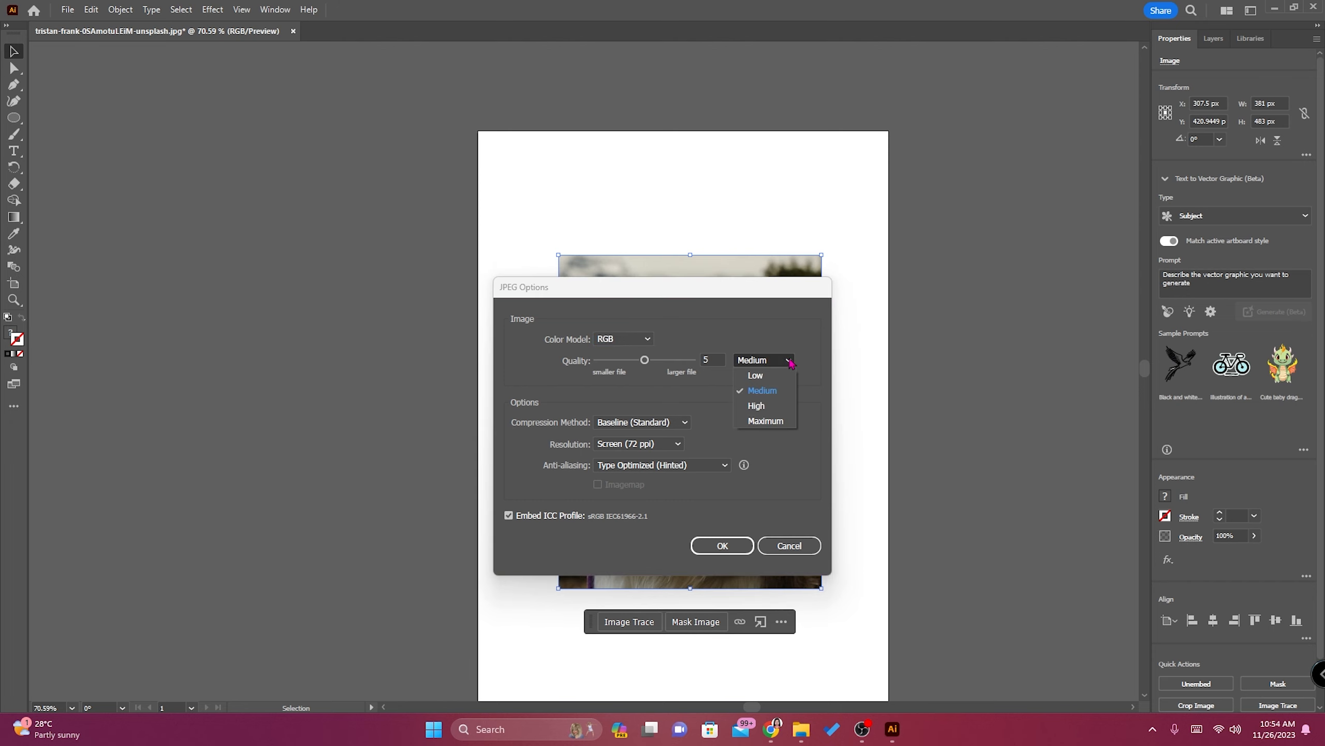
{"action": "left_click", "coordinate": [761, 389]}
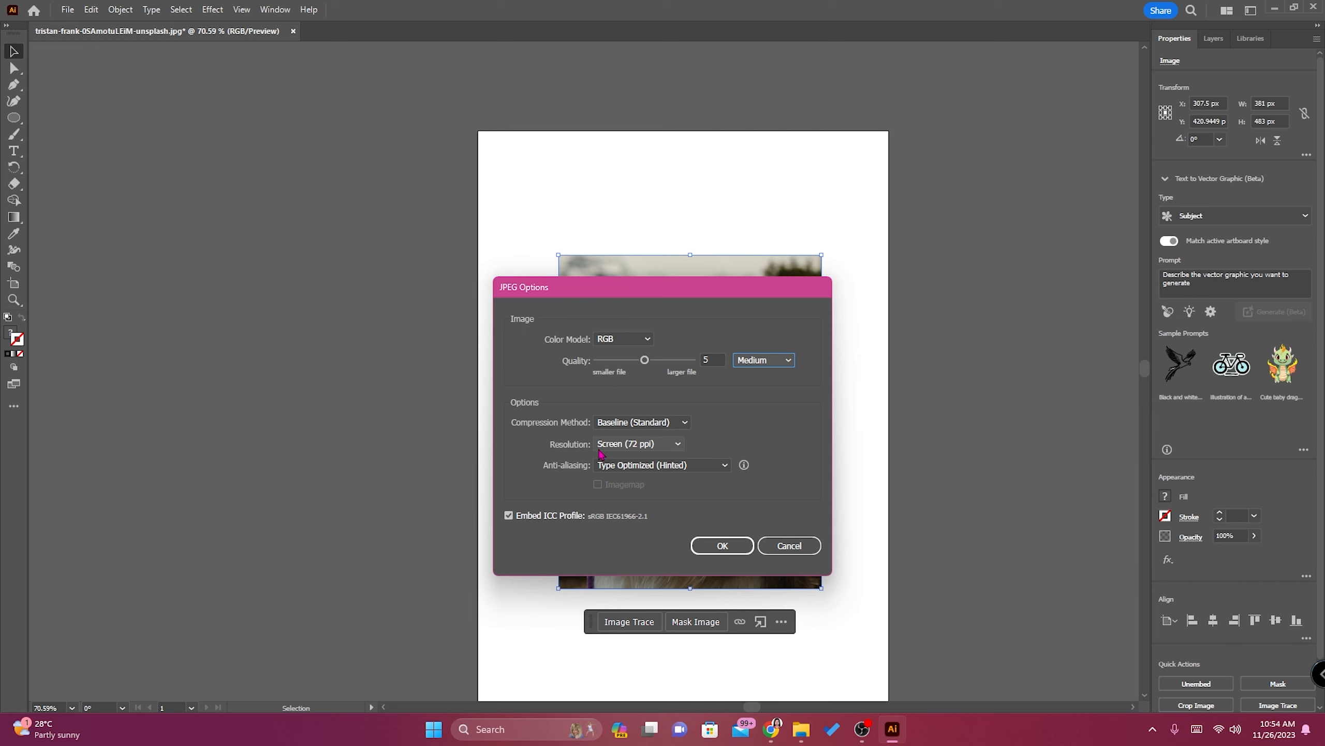
{"action": "left_click", "coordinate": [677, 445]}
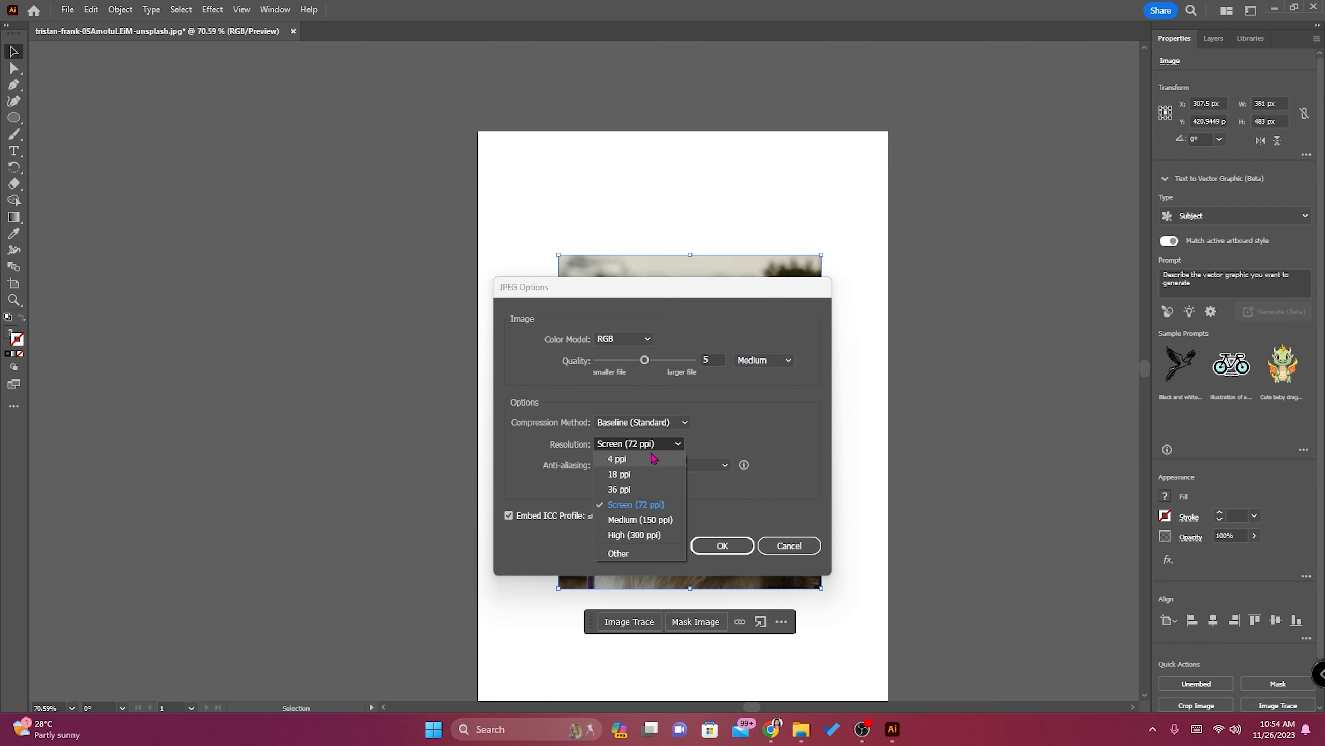
{"action": "left_click", "coordinate": [720, 436]}
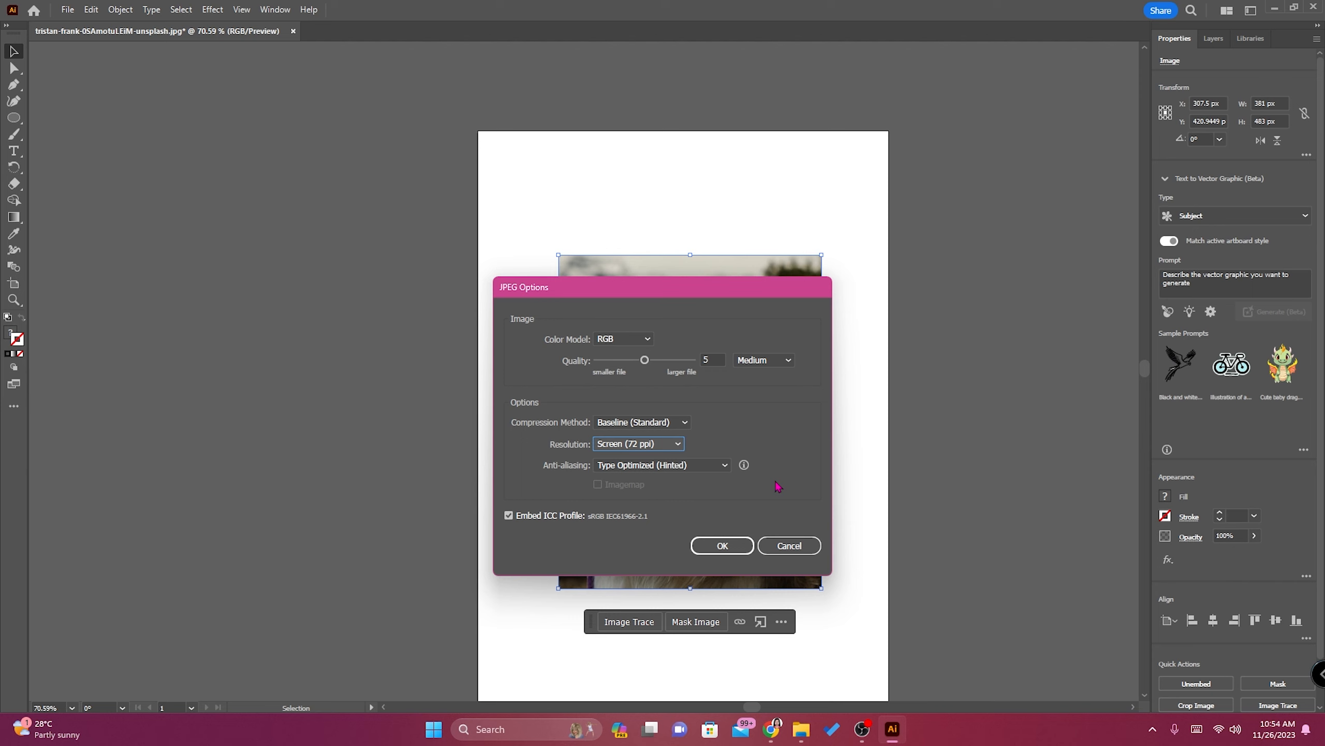
{"action": "left_click", "coordinate": [722, 545]}
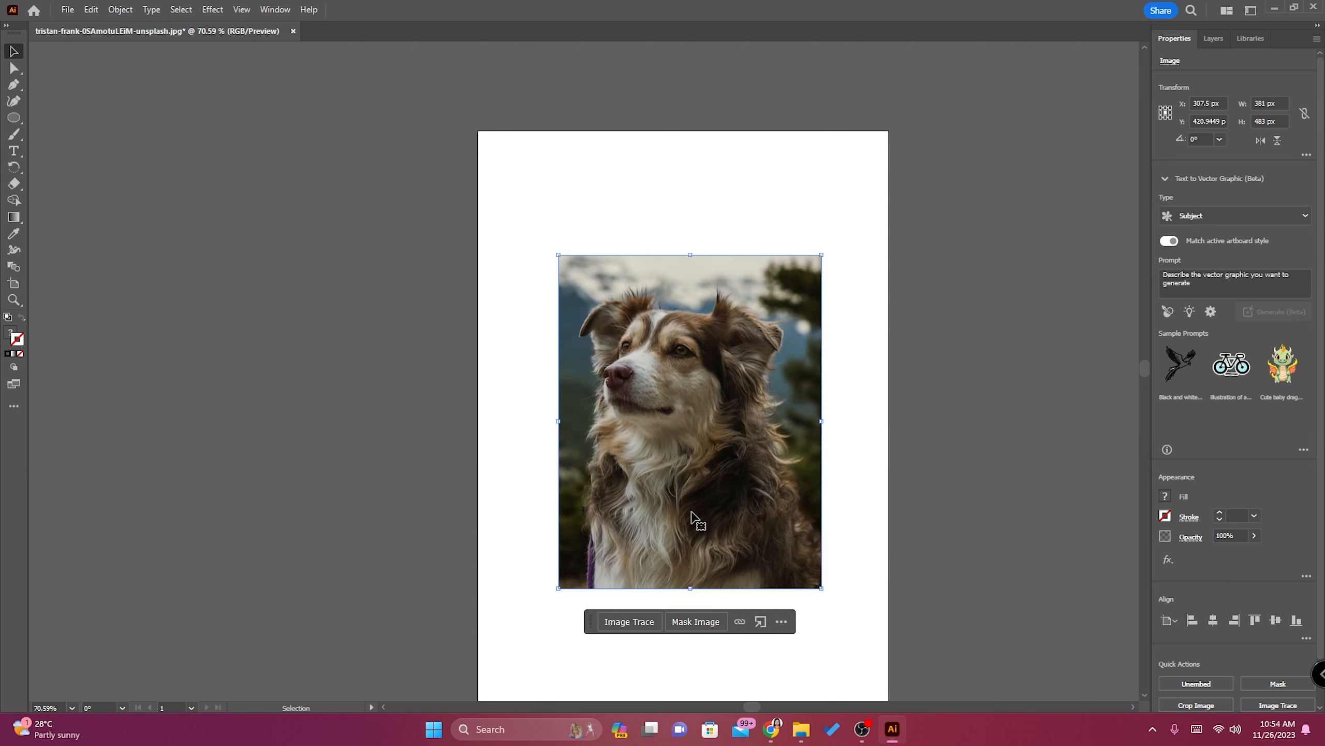
Switch to File Explorer, view the exported square image, and return to Illustrator.
{"action": "right_click", "coordinate": [758, 647]}
{"action": "left_click", "coordinate": [801, 734]}
{"action": "left_click", "coordinate": [741, 663]}
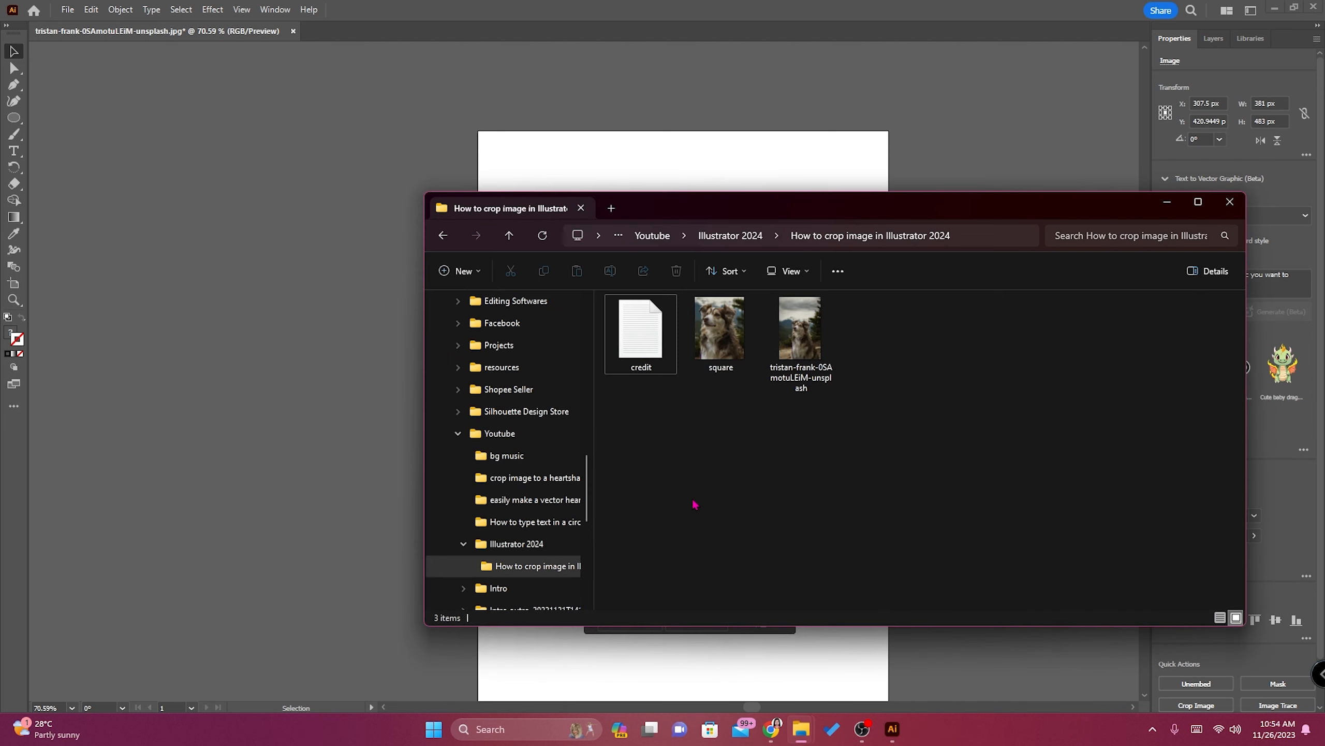
{"action": "double_click", "coordinate": [703, 332]}
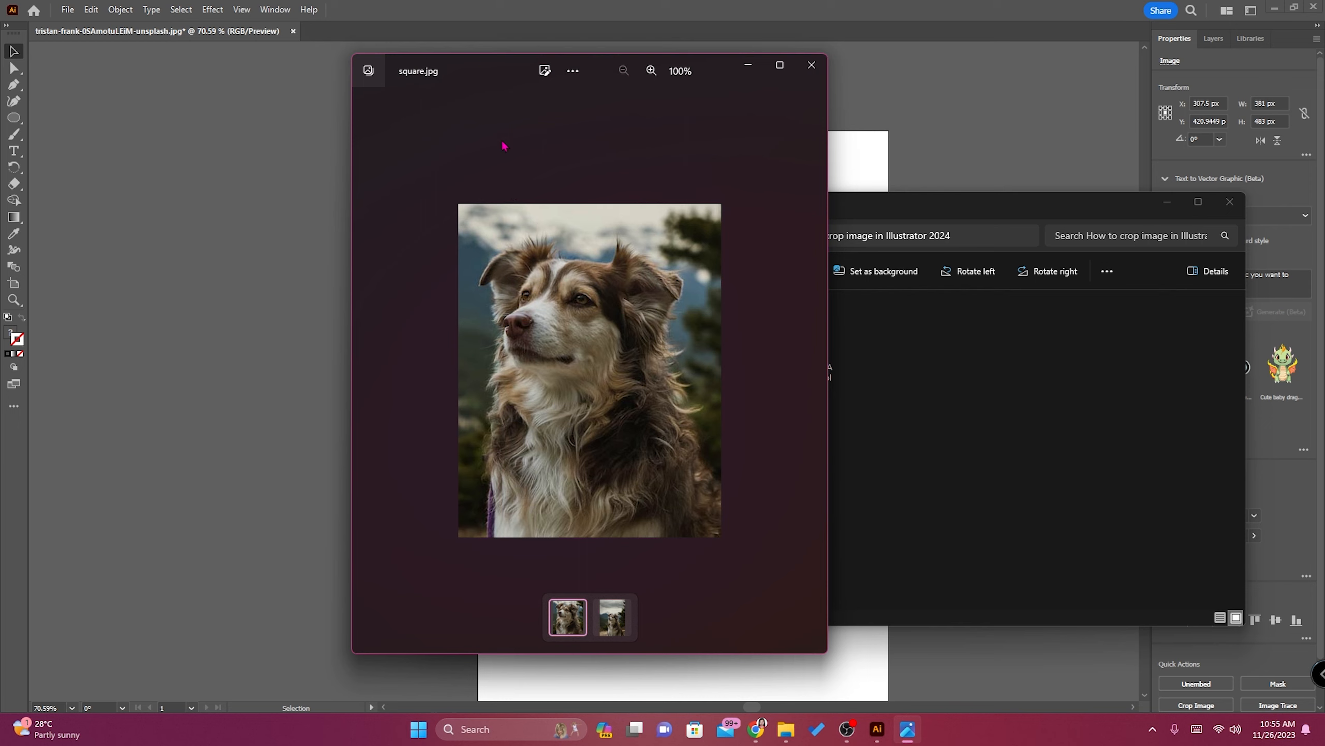
{"action": "left_click", "coordinate": [811, 65]}
{"action": "left_click", "coordinate": [1167, 201]}
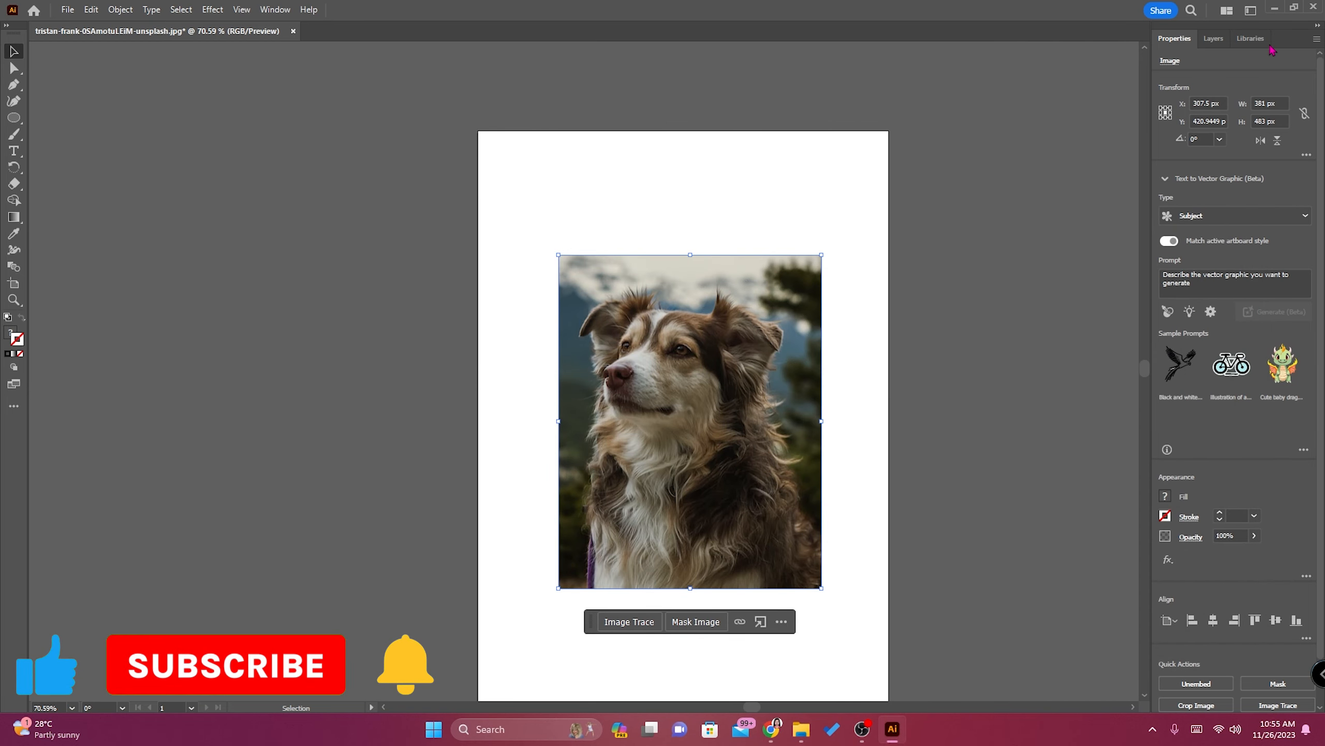
Undo the photo's move and crop to restore the full image, and deselect it.
{"action": "left_click", "coordinate": [1214, 38]}
{"action": "left_click", "coordinate": [982, 245]}
{"action": "key", "text": "ctrl+z"}
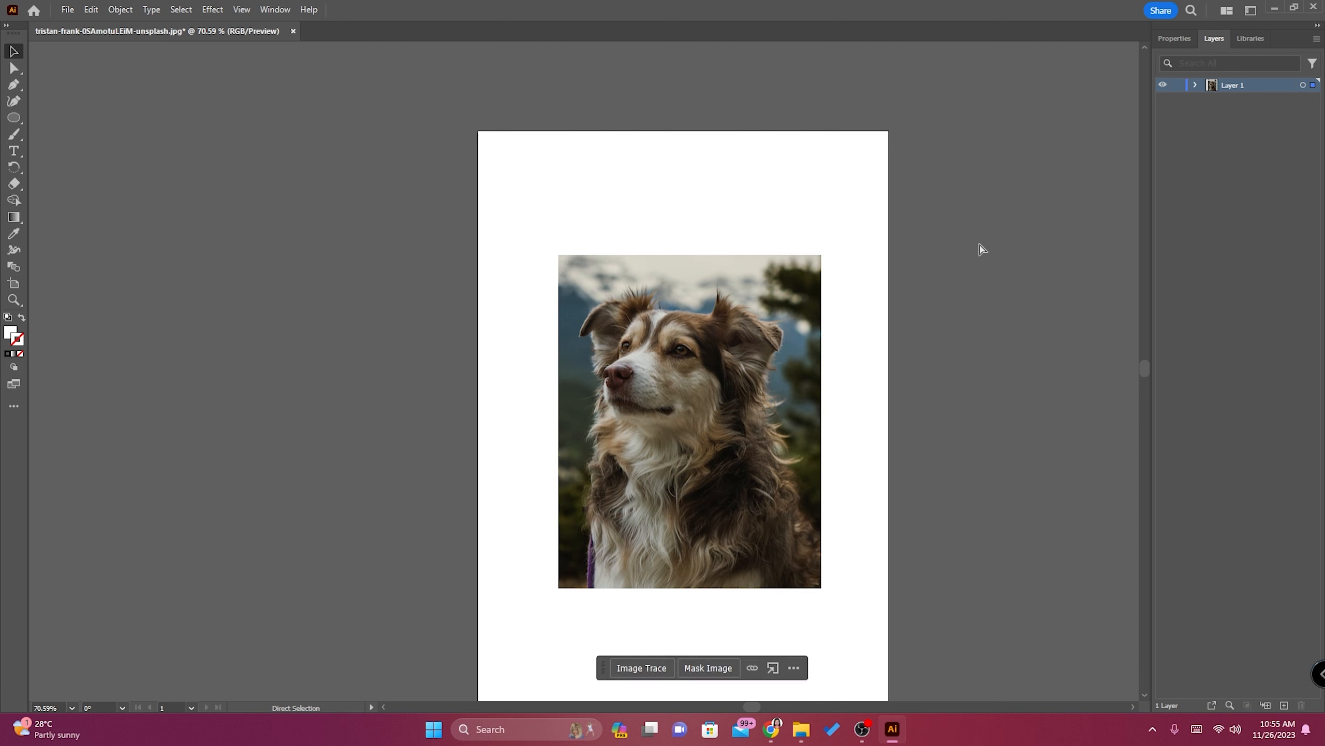
{"action": "key", "text": "ctrl+z"}
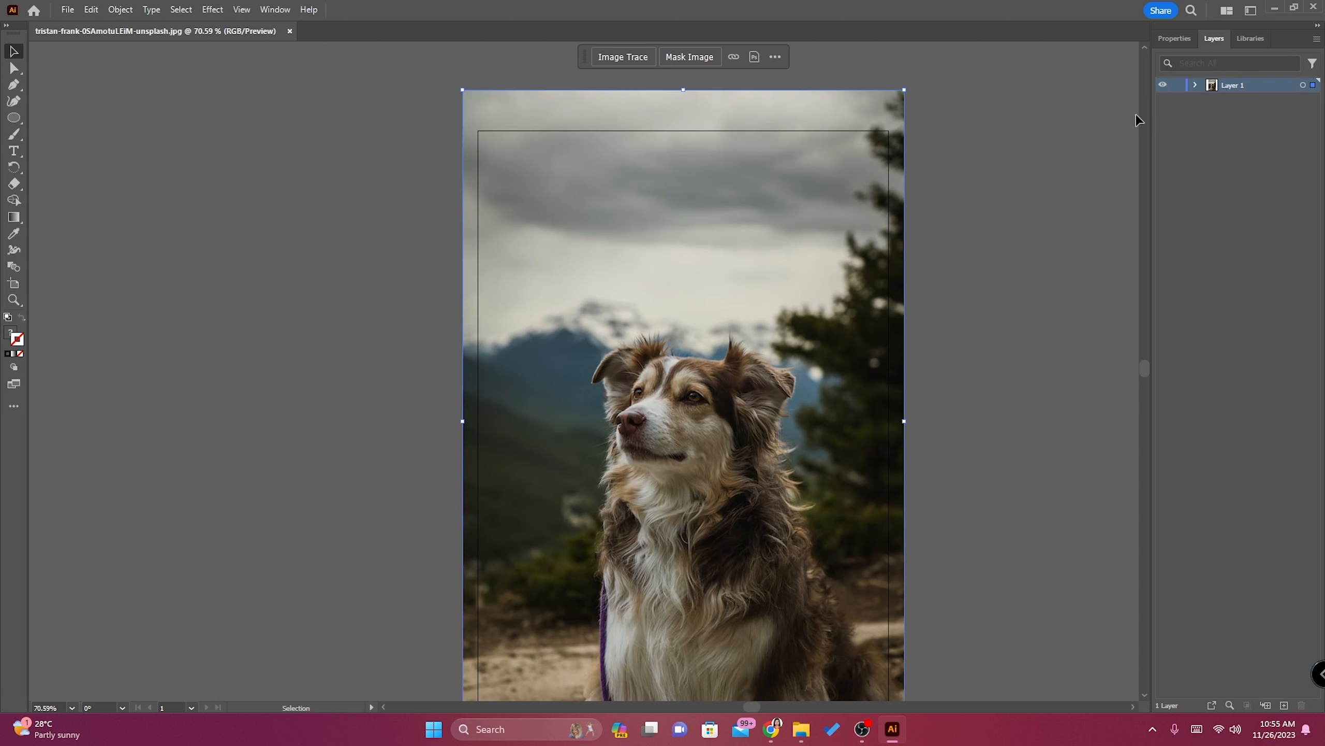
{"action": "left_click", "coordinate": [1195, 85]}
{"action": "left_click", "coordinate": [1195, 85]}
{"action": "left_click", "coordinate": [998, 215]}
{"action": "scroll", "coordinate": [921, 259], "scroll_direction": "down", "scroll_amount": 2}
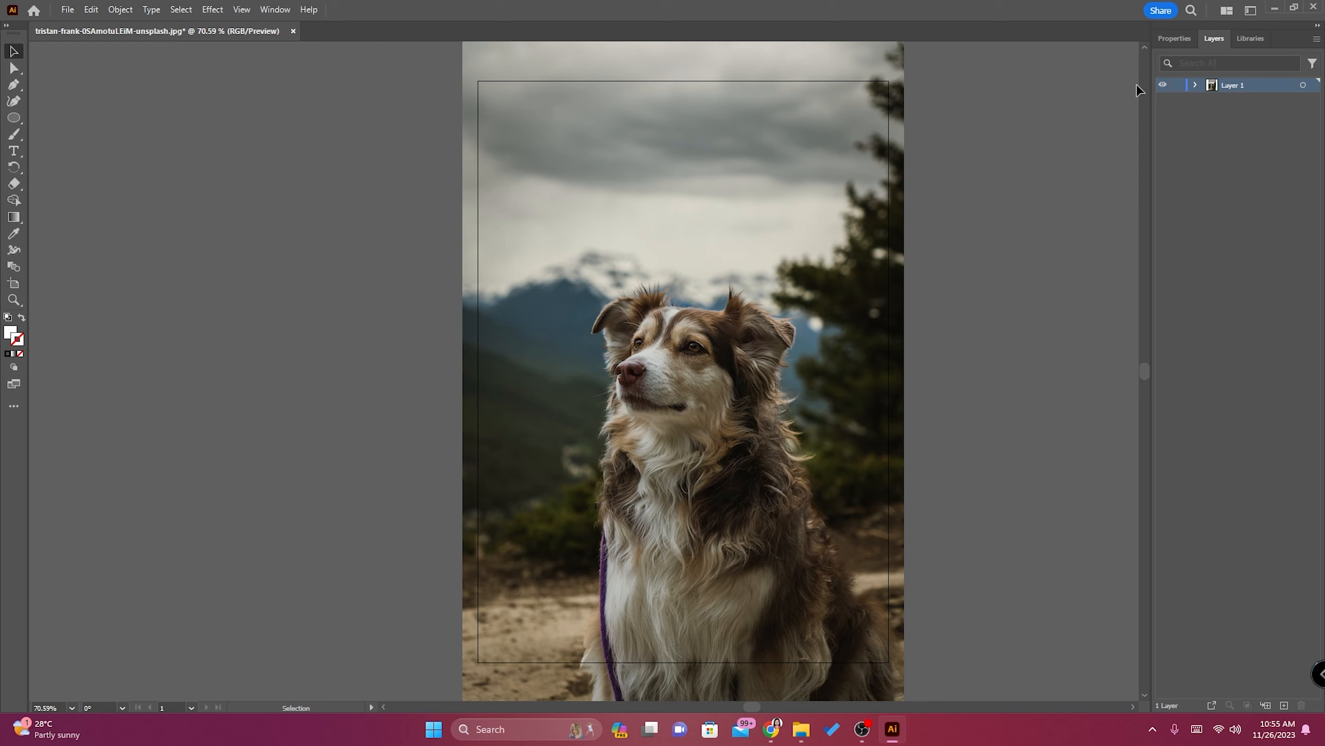
Draw a perfect circle around the dog's head and chest with the Ellipse tool, and swap its fill and stroke.
{"action": "left_click", "coordinate": [14, 118]}
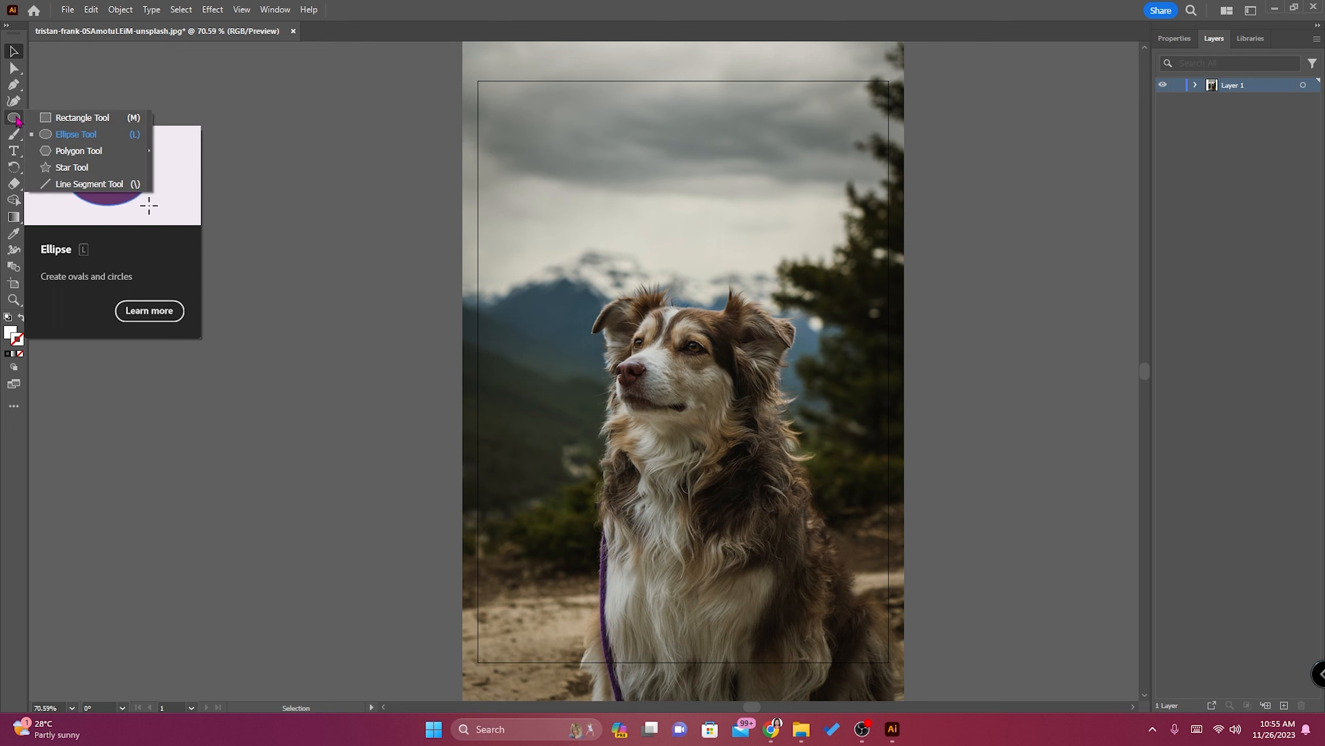
{"action": "left_click", "coordinate": [62, 135]}
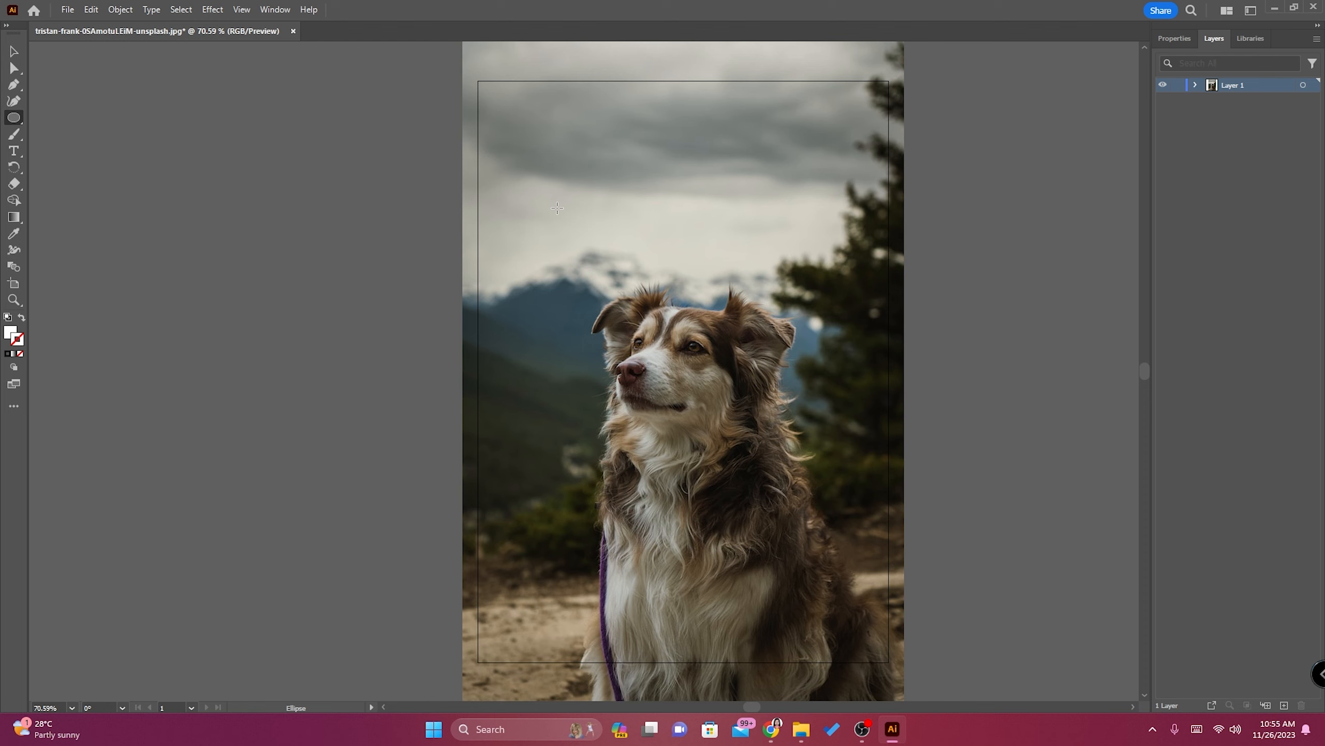
{"action": "left_click_drag", "start_coordinate": [557, 207], "coordinate": [896, 444]}
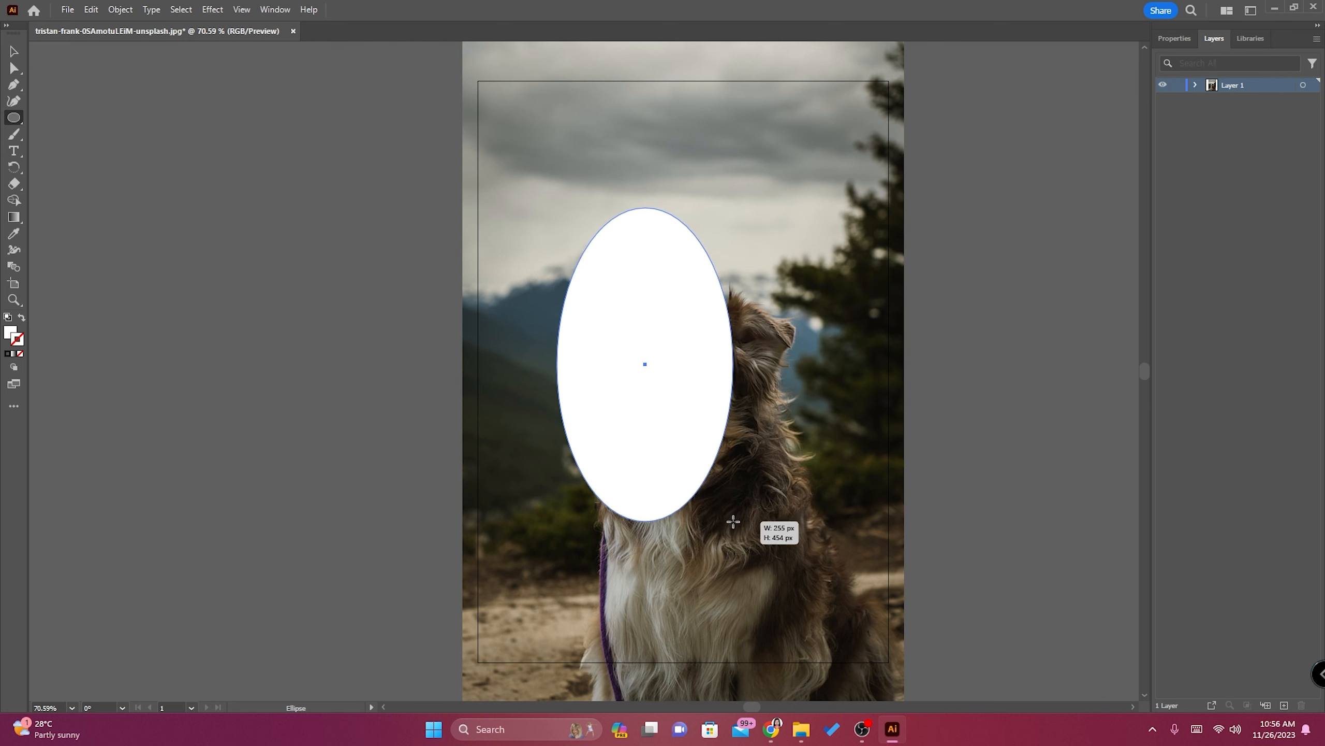
{"action": "left_click_drag", "start_coordinate": [733, 521], "coordinate": [700, 544]}
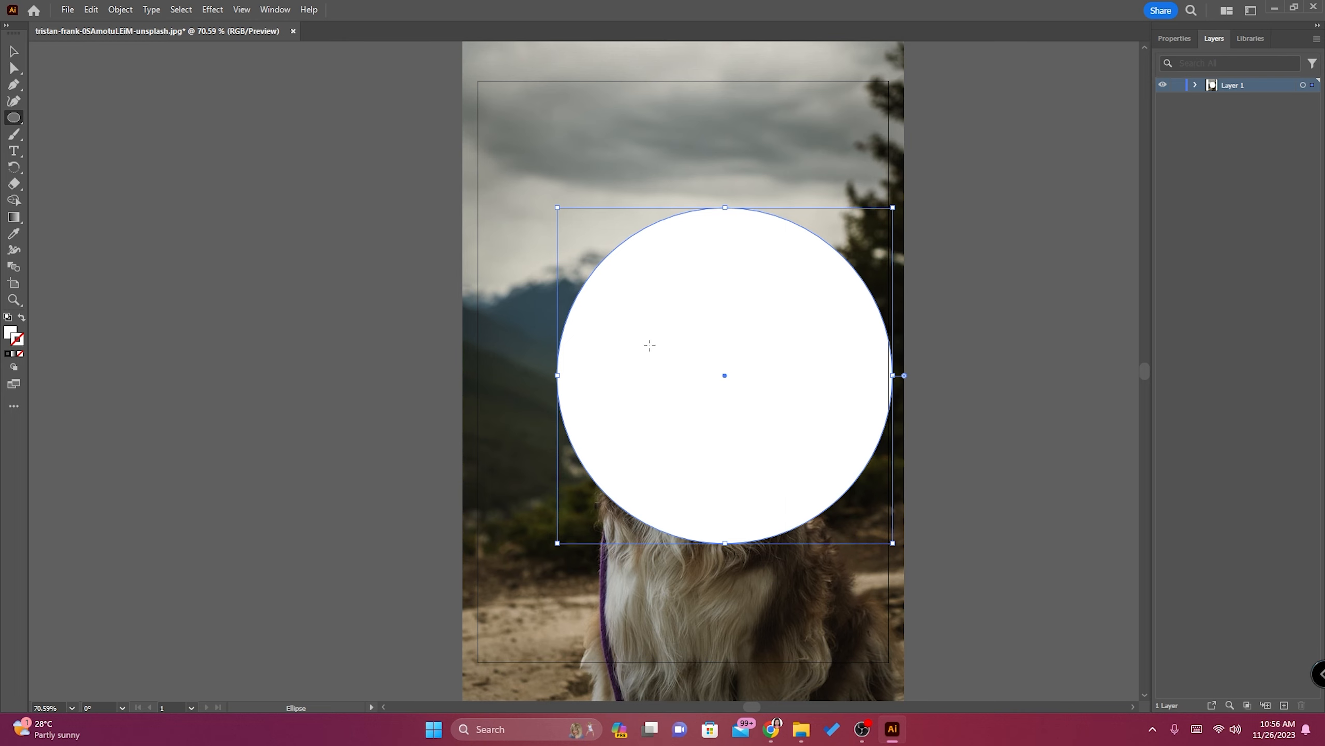
{"action": "left_click", "coordinate": [21, 319]}
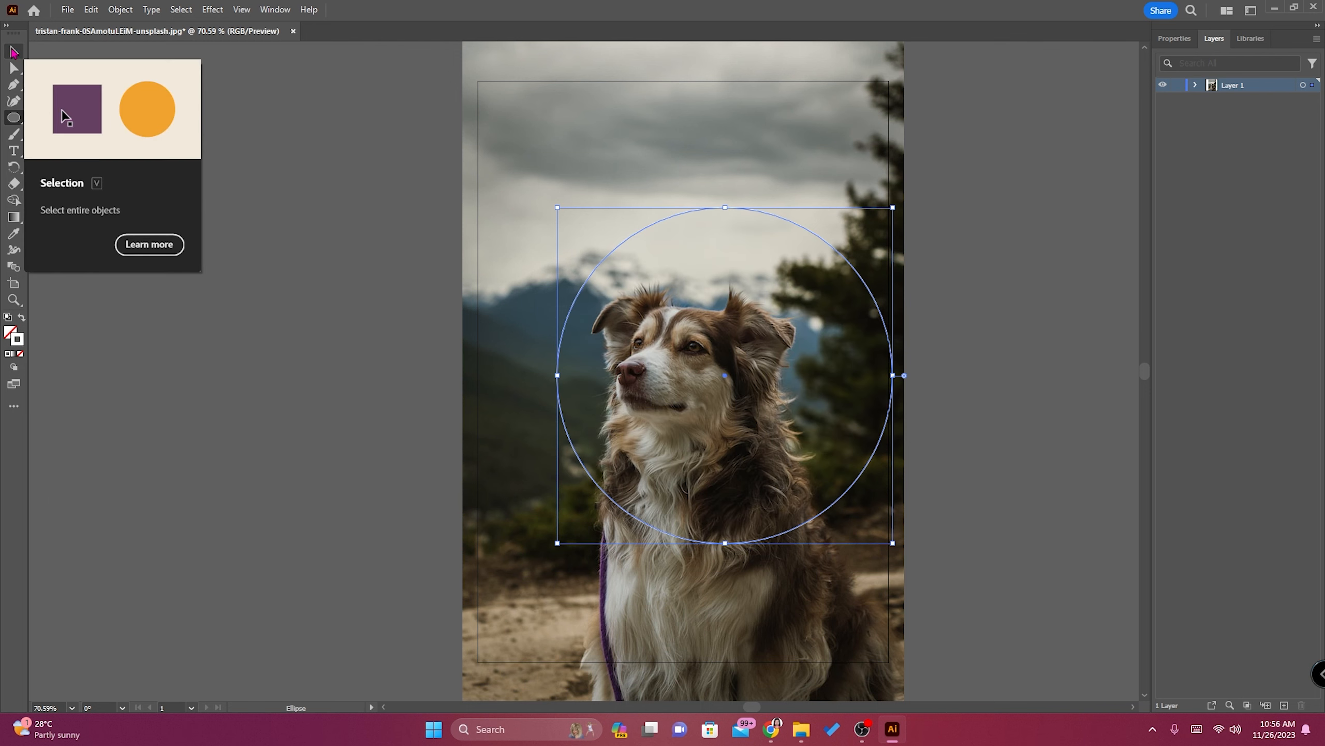
{"action": "left_click", "coordinate": [14, 51]}
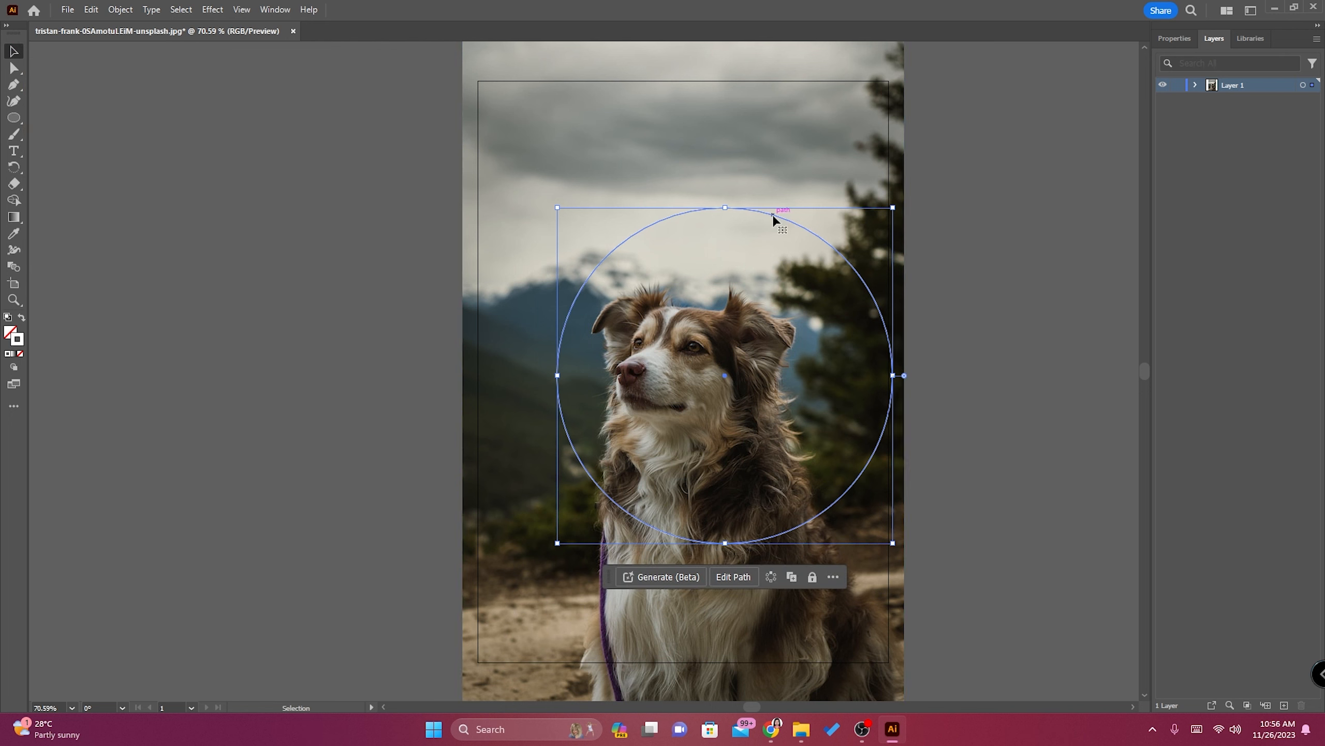
Center the circle on the page over the dog, and use it to clip the photo with a clipping mask.
{"action": "left_click_drag", "start_coordinate": [772, 218], "coordinate": [733, 226]}
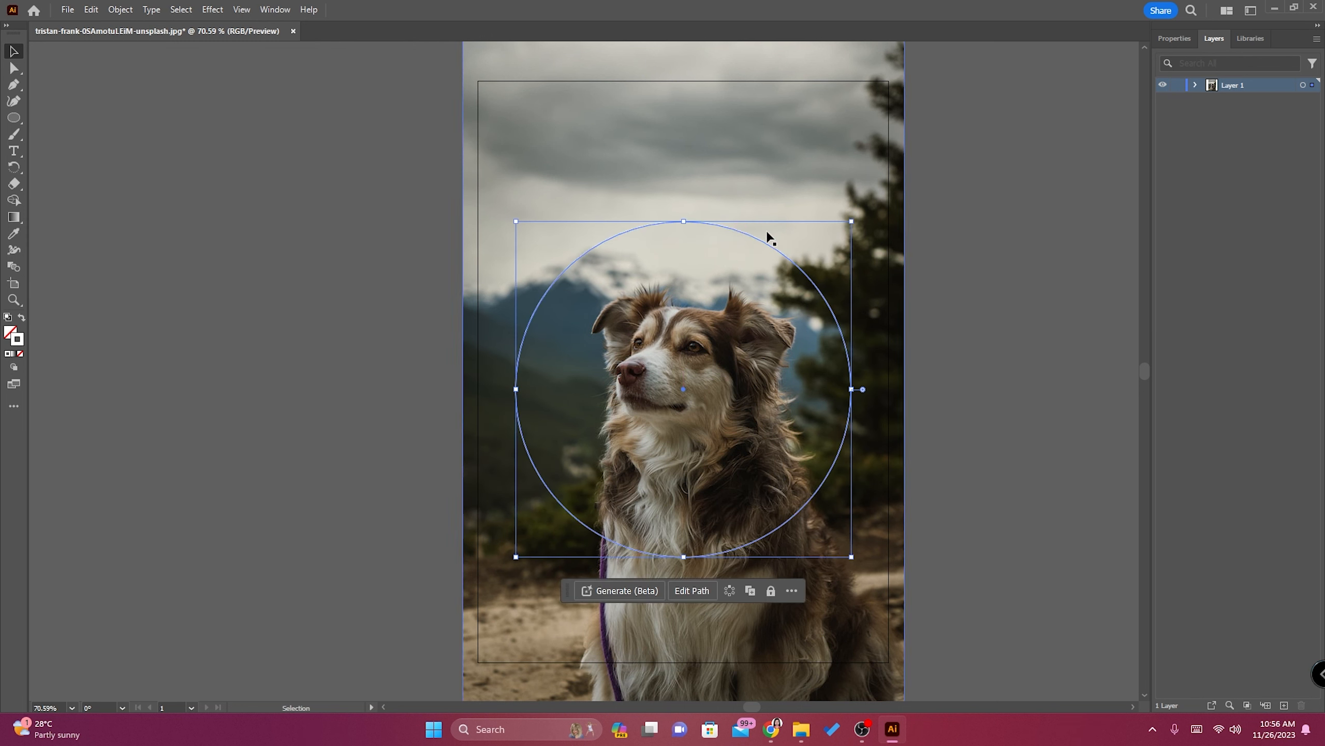
{"action": "left_click", "coordinate": [377, 271]}
{"action": "key", "text": "ctrl+a"}
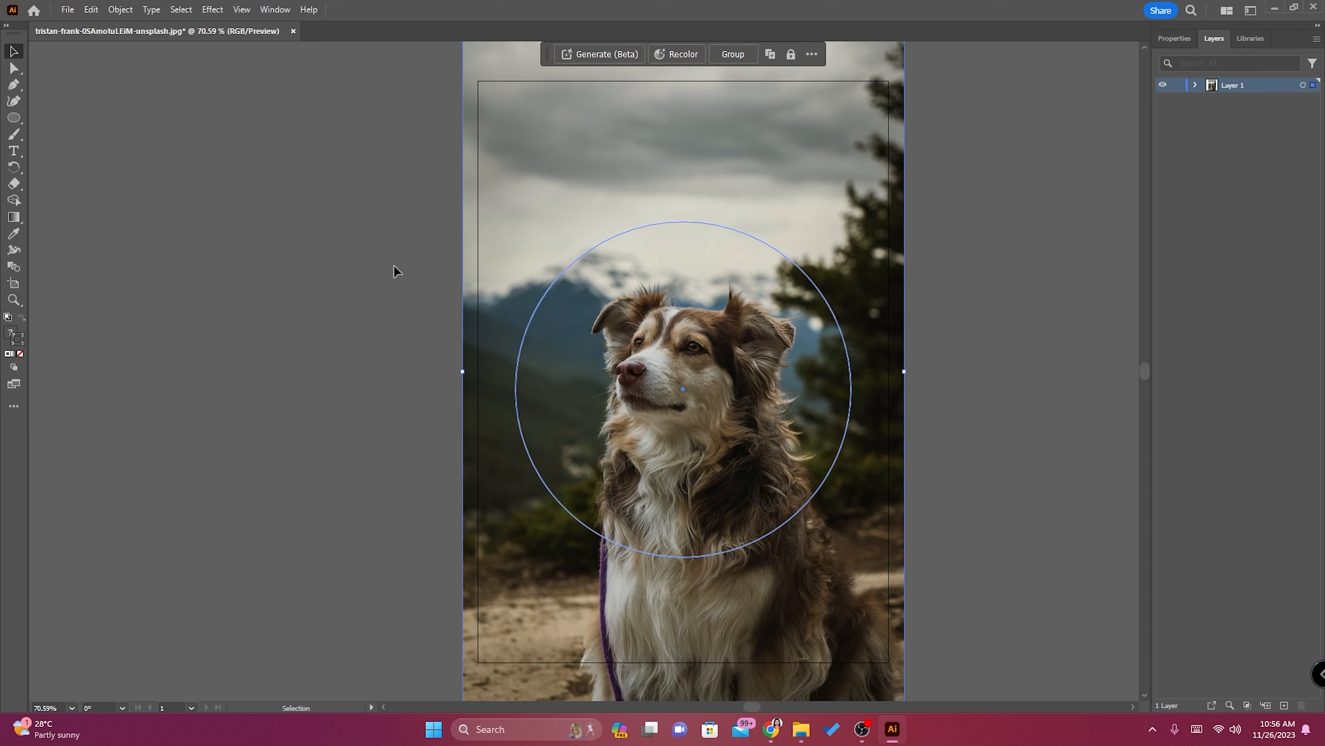
{"action": "left_click", "coordinate": [393, 265]}
{"action": "key", "text": "ctrl+a"}
{"action": "right_click", "coordinate": [682, 295]}
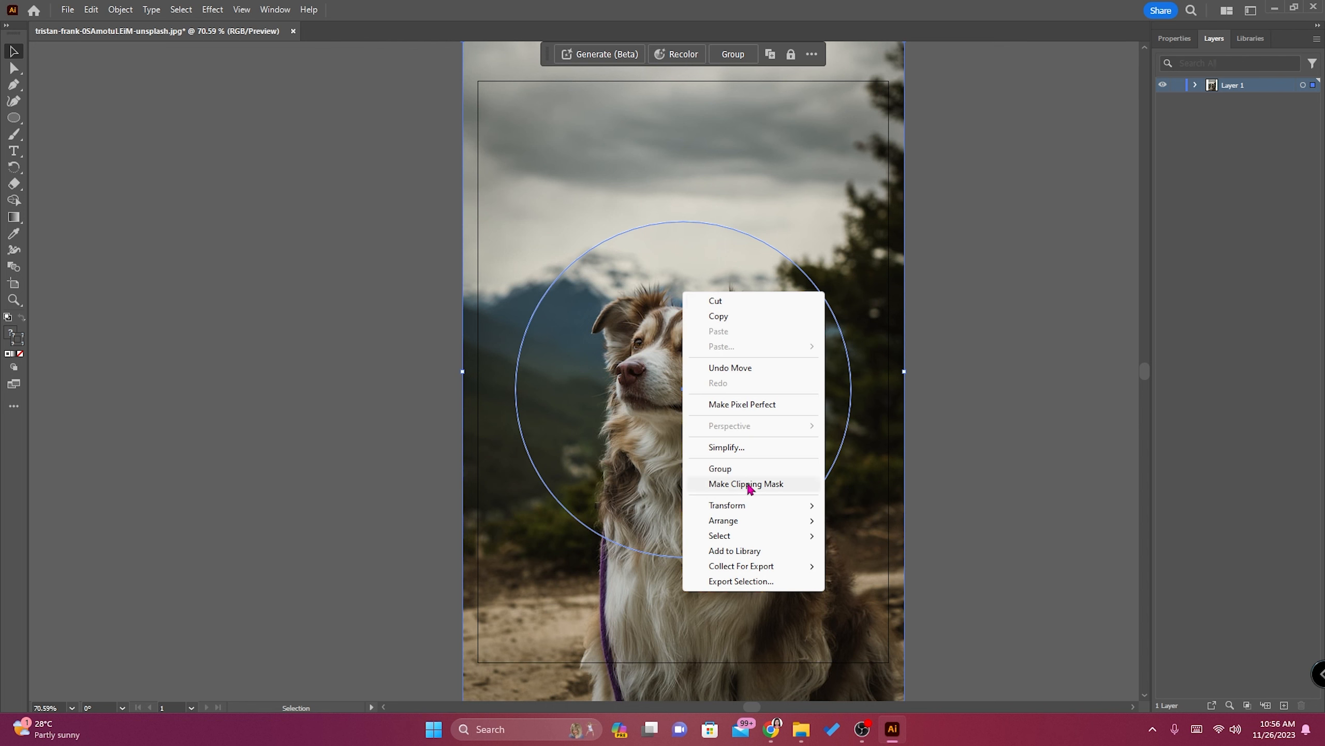
{"action": "left_click", "coordinate": [120, 10]}
{"action": "left_click", "coordinate": [120, 10]}
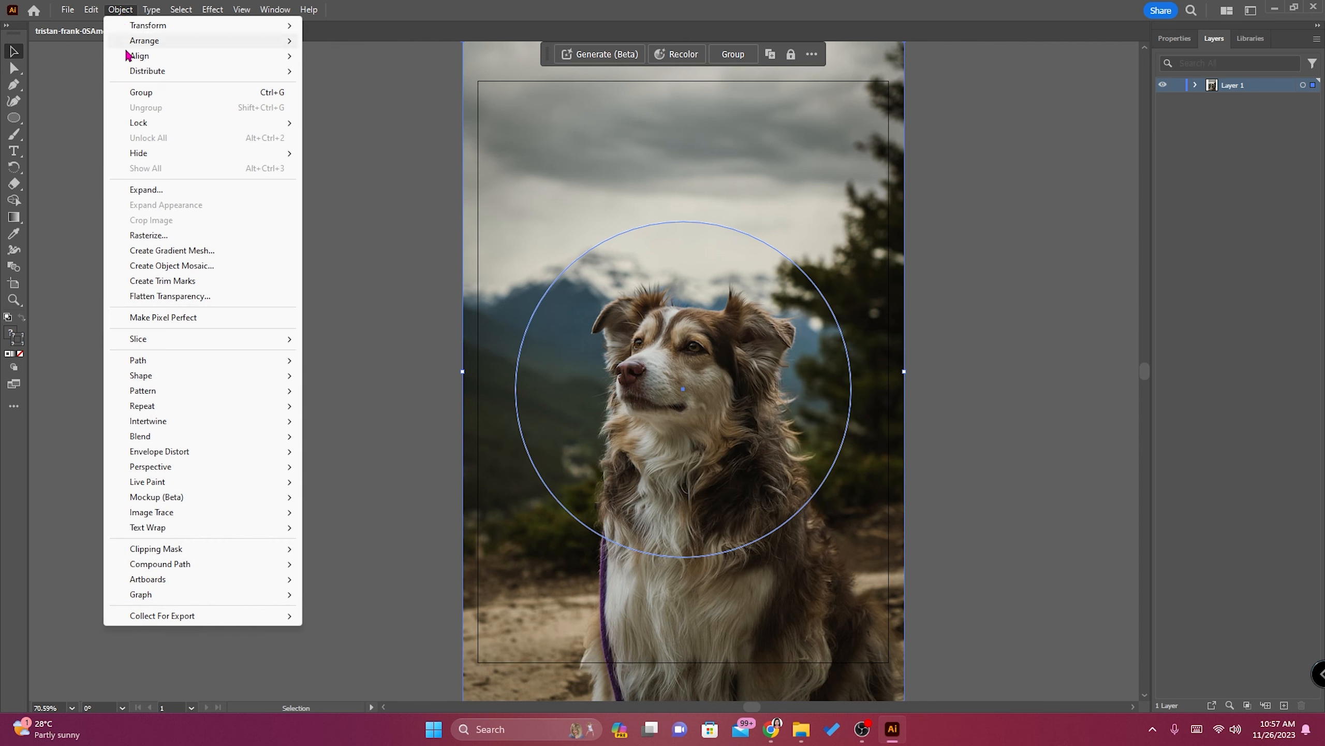
{"action": "mouse_move", "coordinate": [152, 554]}
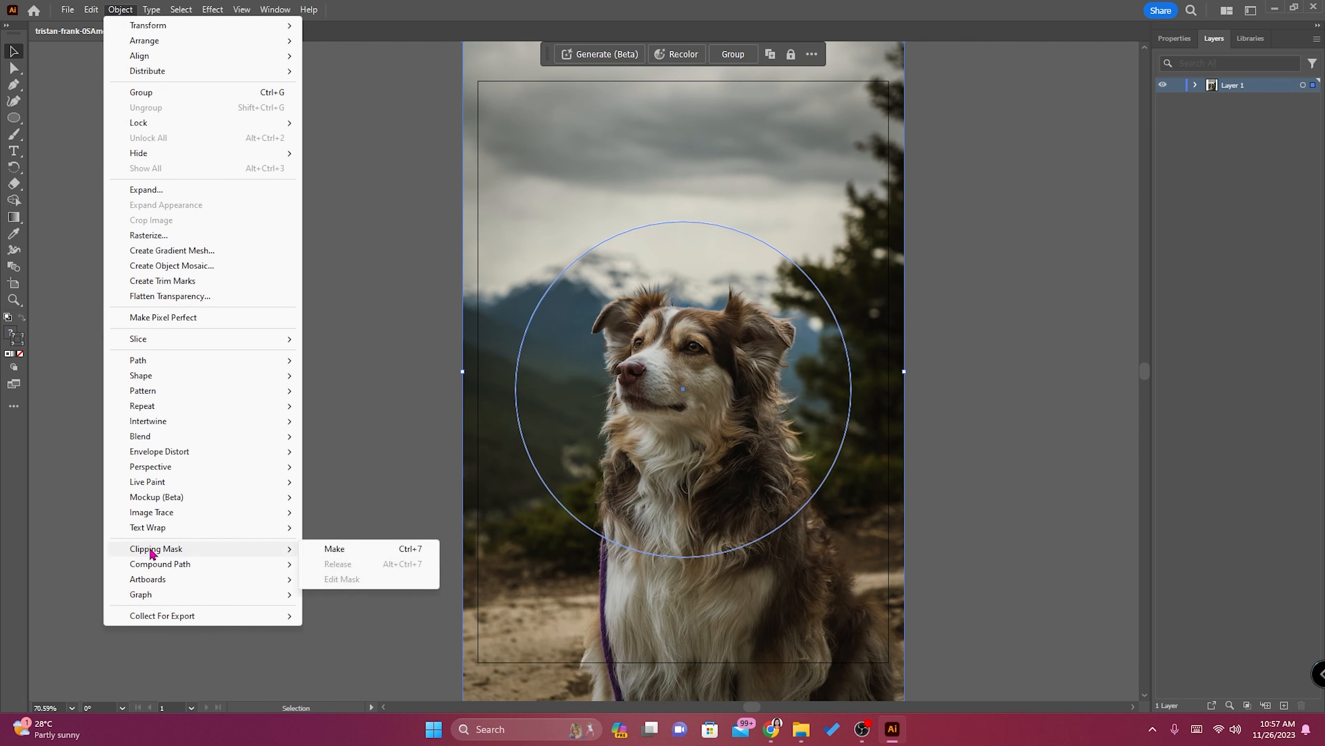
{"action": "left_click", "coordinate": [335, 549]}
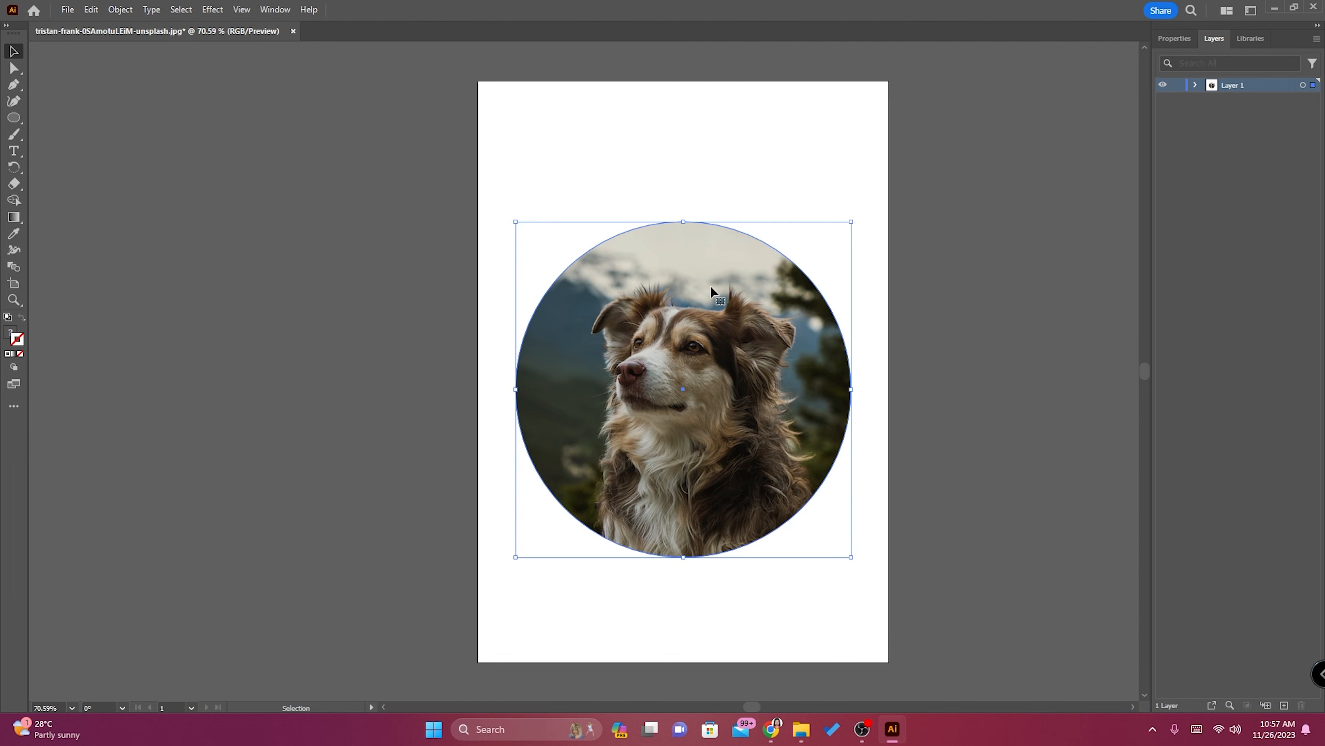
Expand the clip group, select only the image inside it, shift it right and down within the circle, and deselect it.
{"action": "left_click", "coordinate": [1195, 84]}
{"action": "left_click", "coordinate": [1211, 101]}
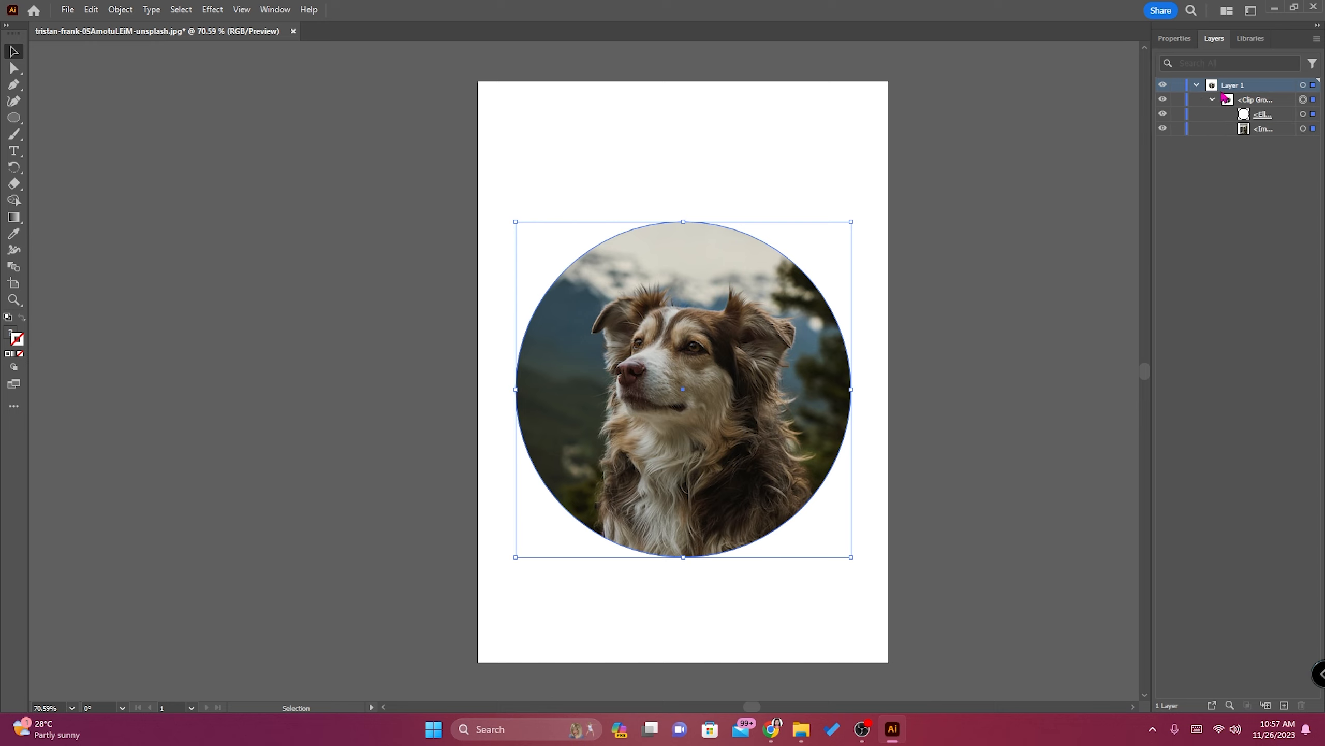
{"action": "left_click", "coordinate": [1314, 129]}
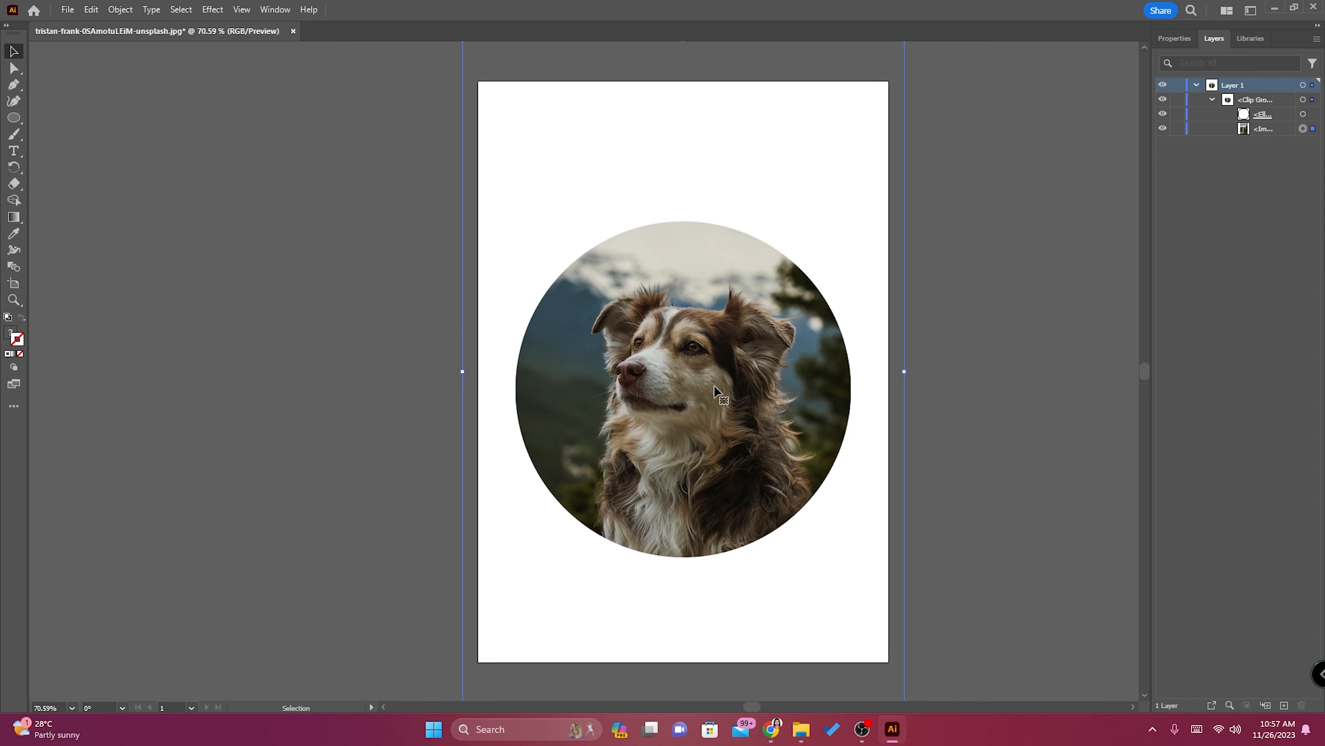
{"action": "left_click", "coordinate": [1313, 129]}
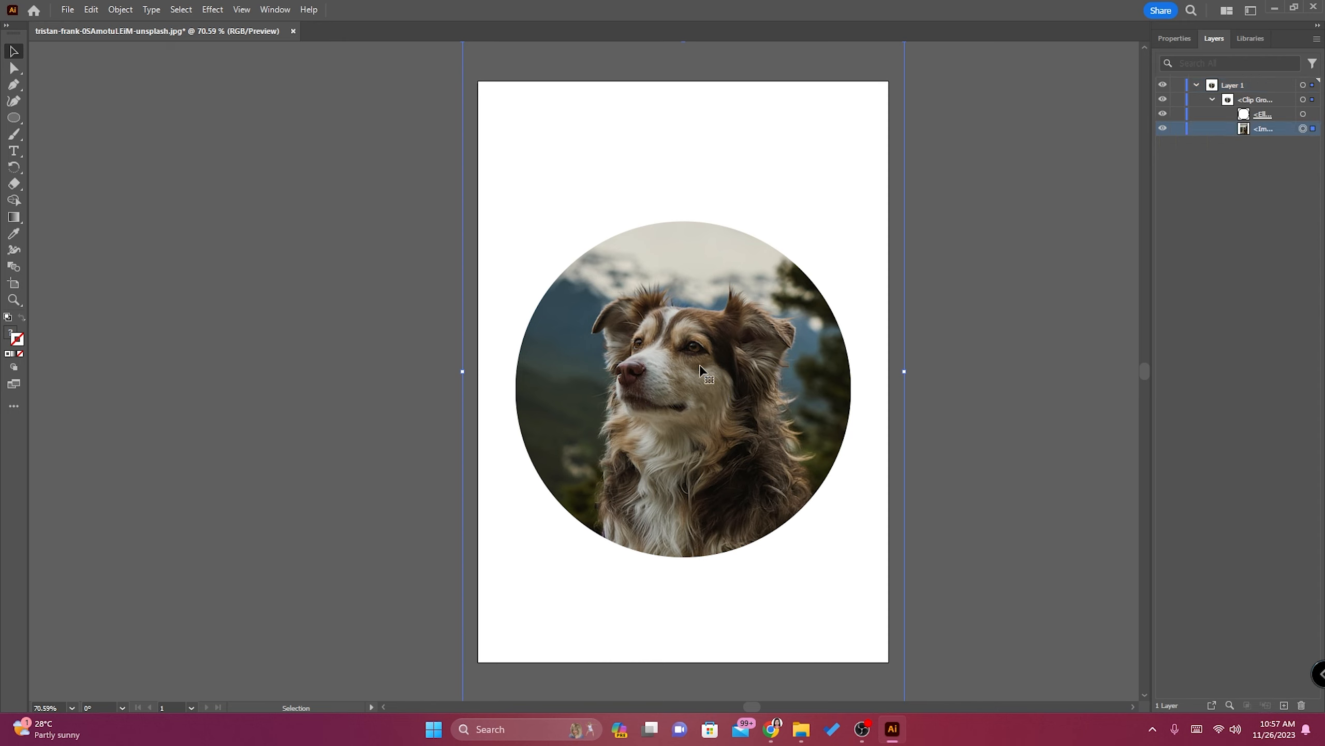
{"action": "left_click_drag", "start_coordinate": [700, 365], "coordinate": [724, 402]}
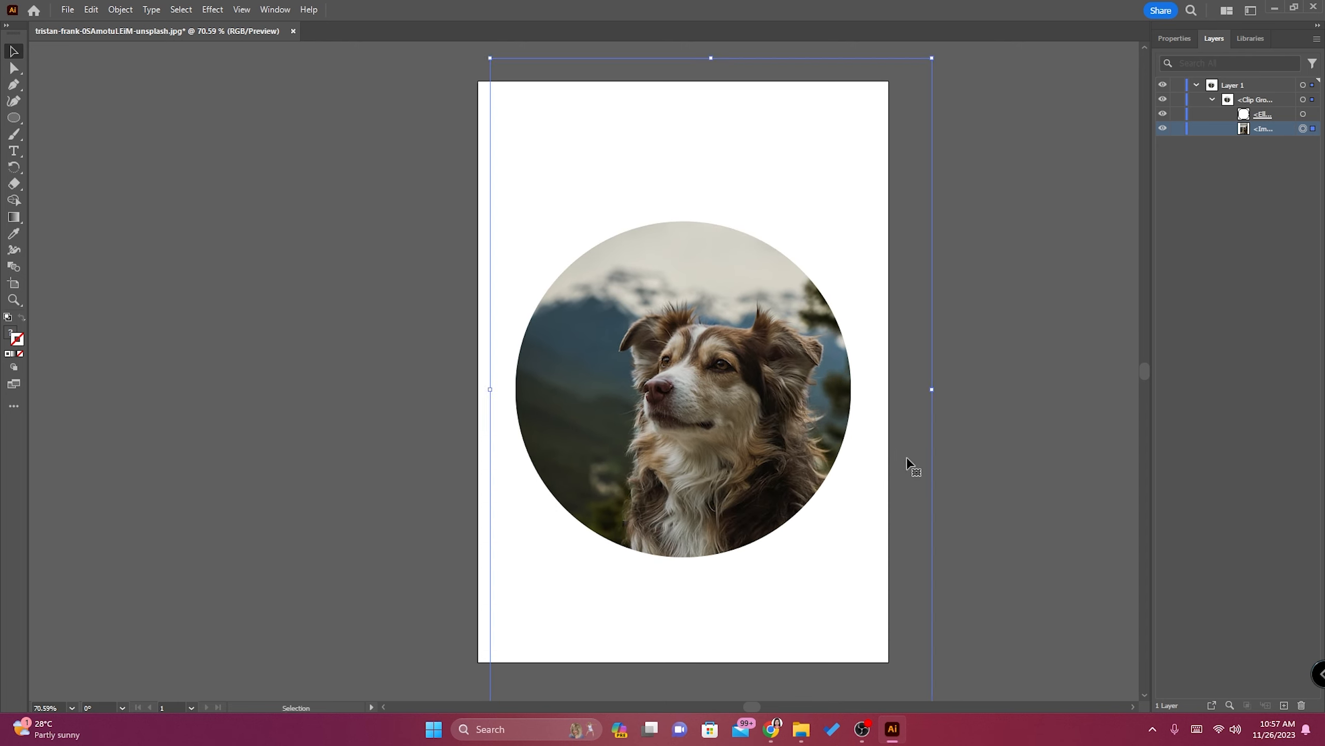
{"action": "left_click", "coordinate": [966, 368]}
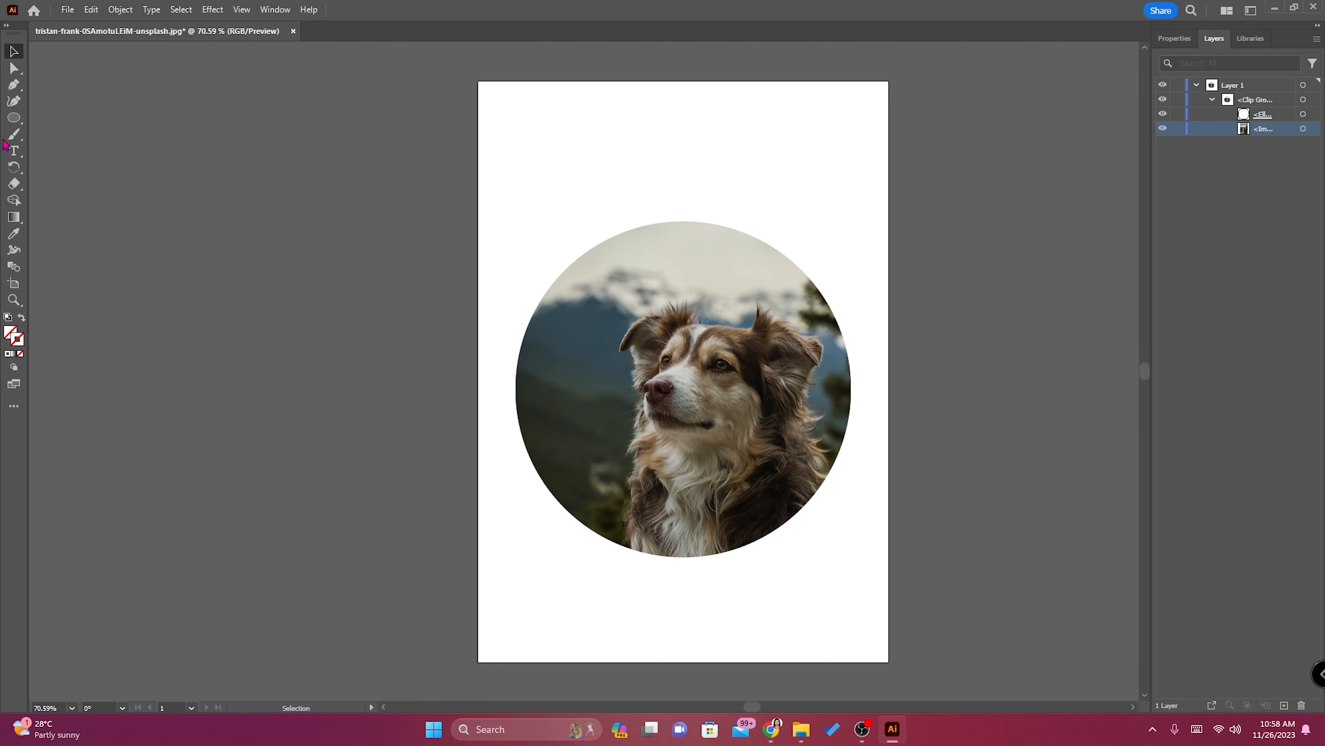
Export the circular crop as a JPEG named circle, with RGB color, Medium quality and Screen (72 ppi) resolution.
{"action": "left_click", "coordinate": [68, 11]}
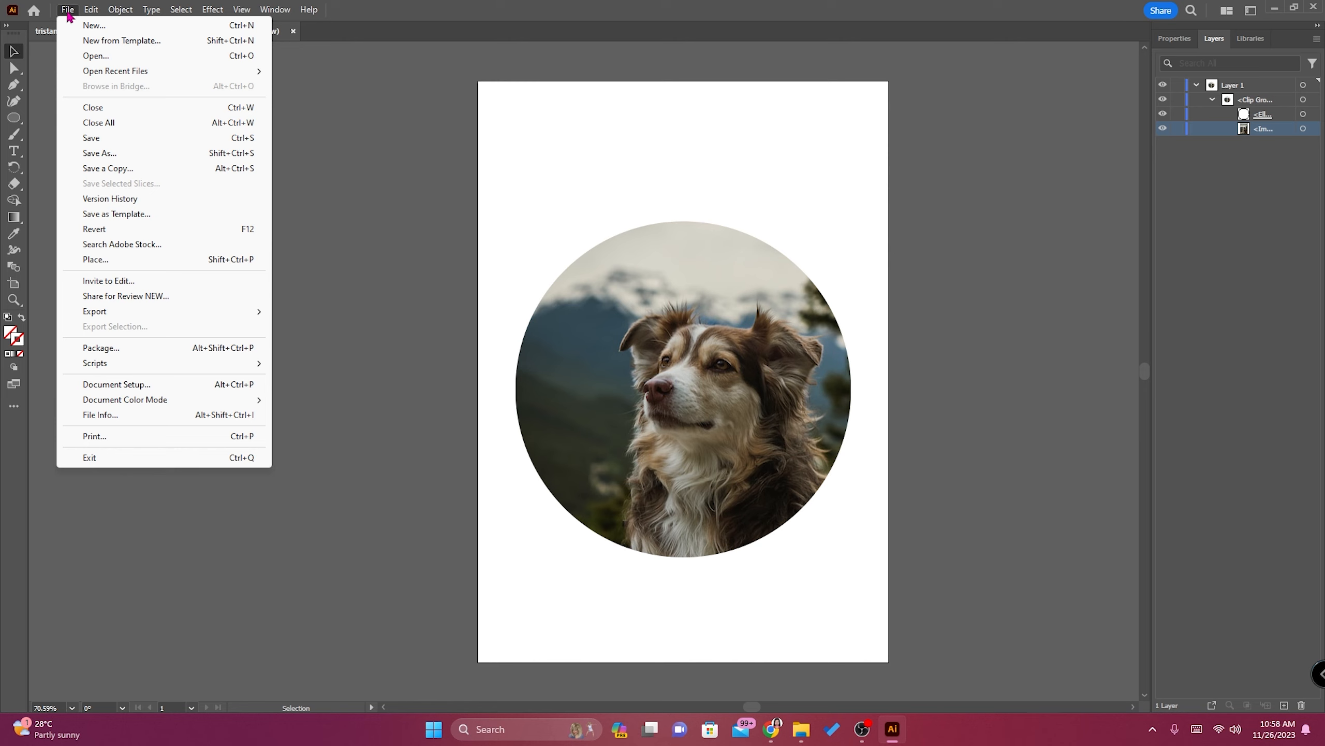
{"action": "left_click", "coordinate": [68, 11]}
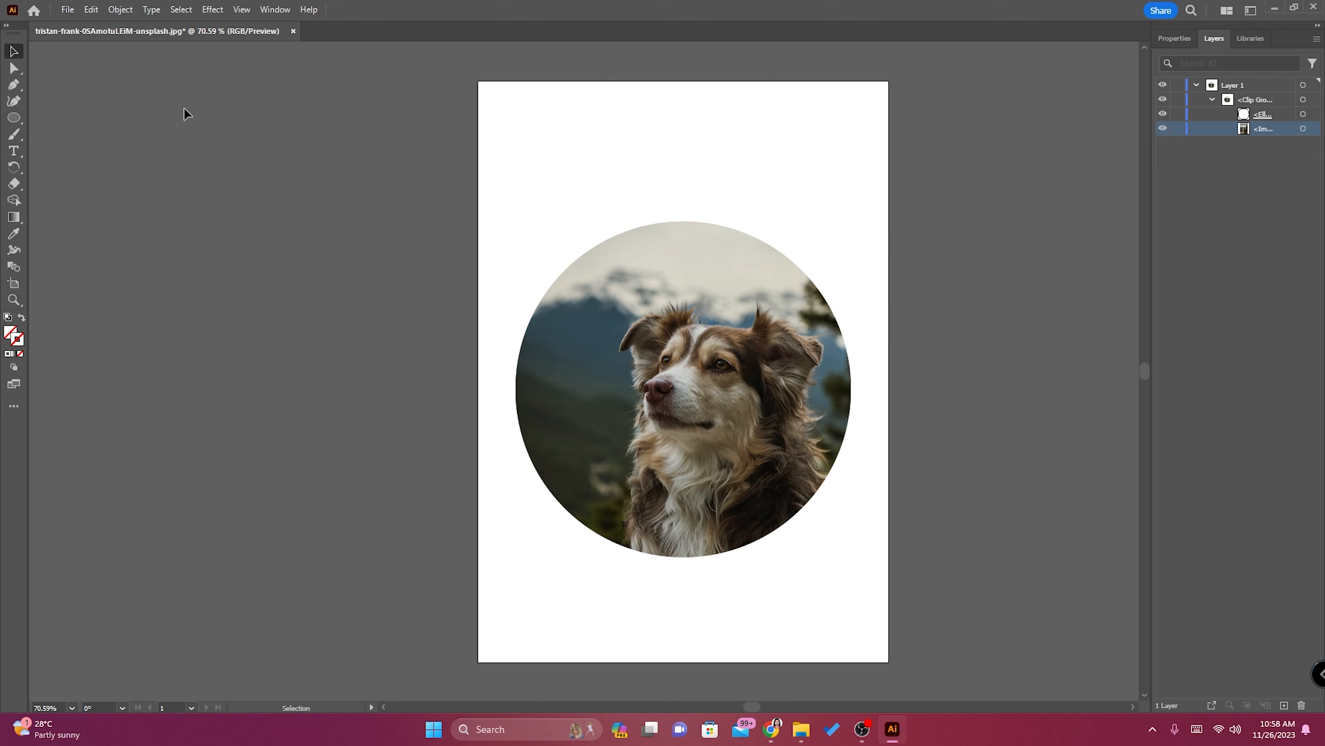
{"action": "left_click", "coordinate": [68, 9]}
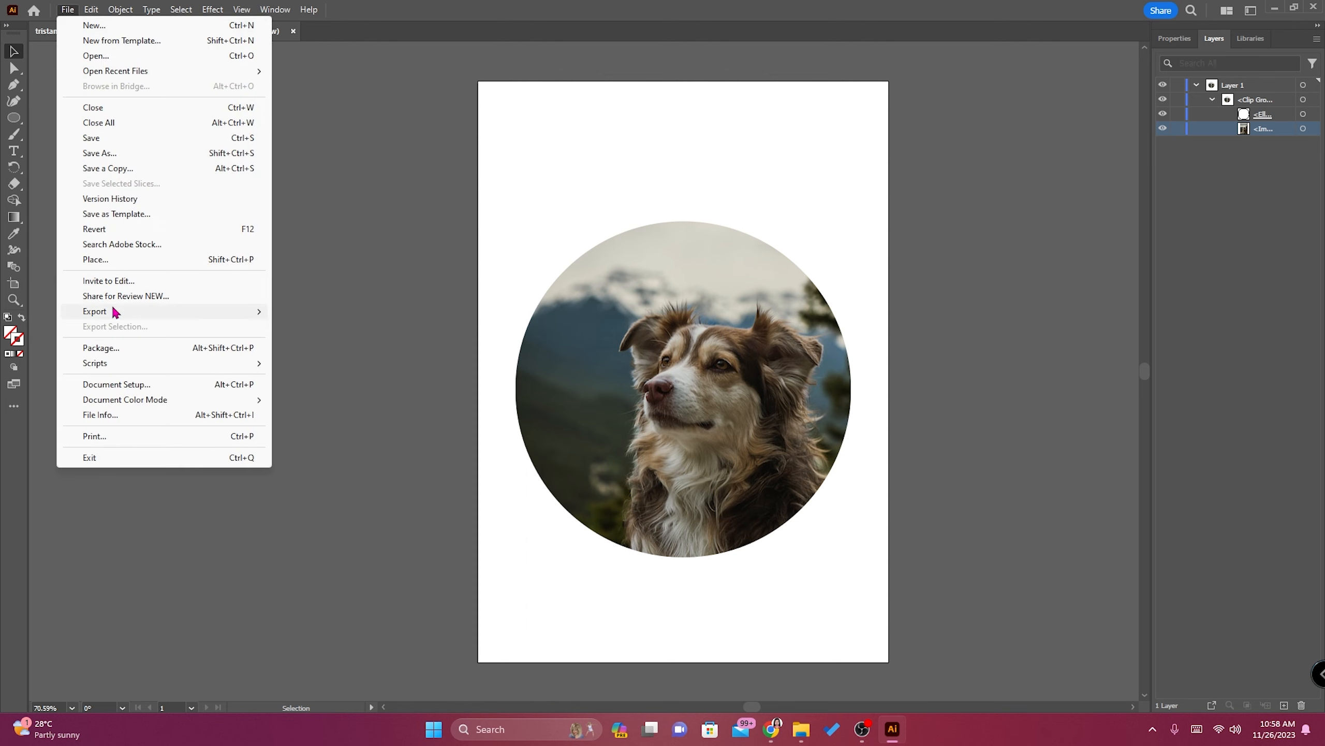
{"action": "mouse_move", "coordinate": [116, 317]}
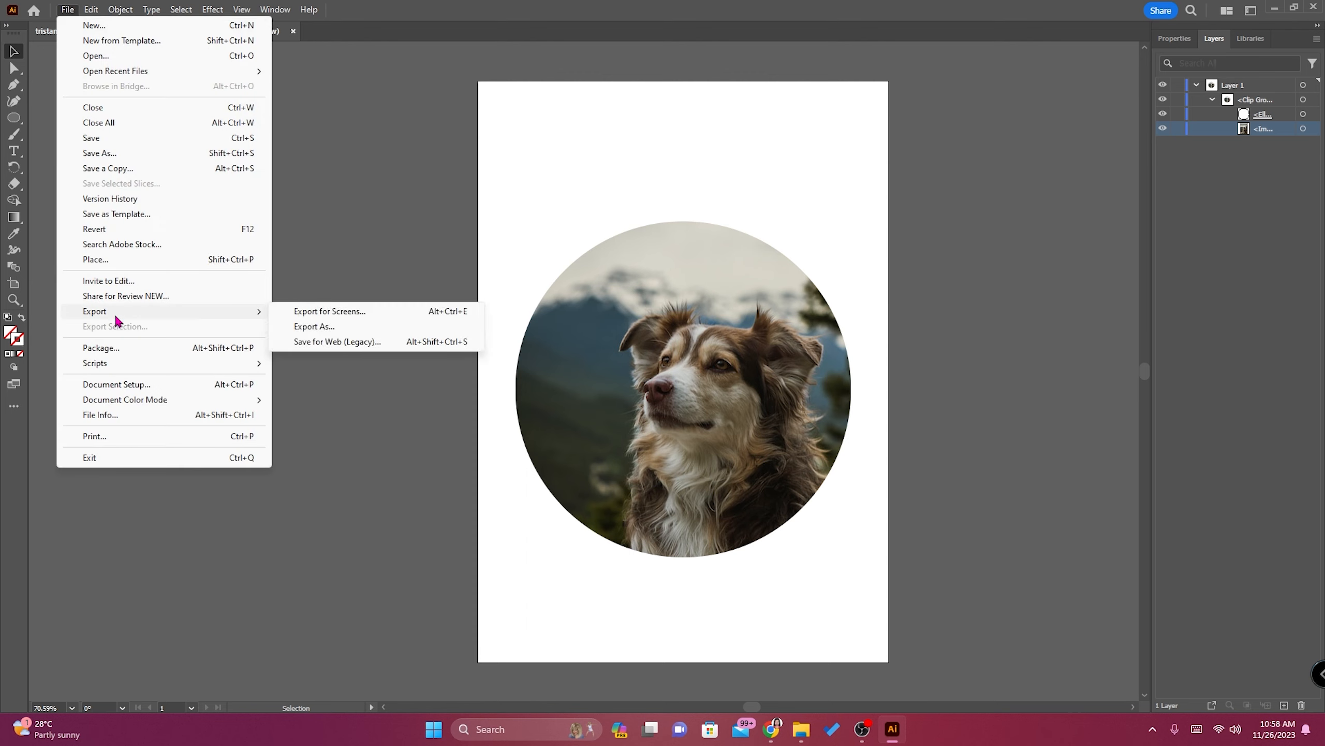
{"action": "left_click", "coordinate": [314, 326]}
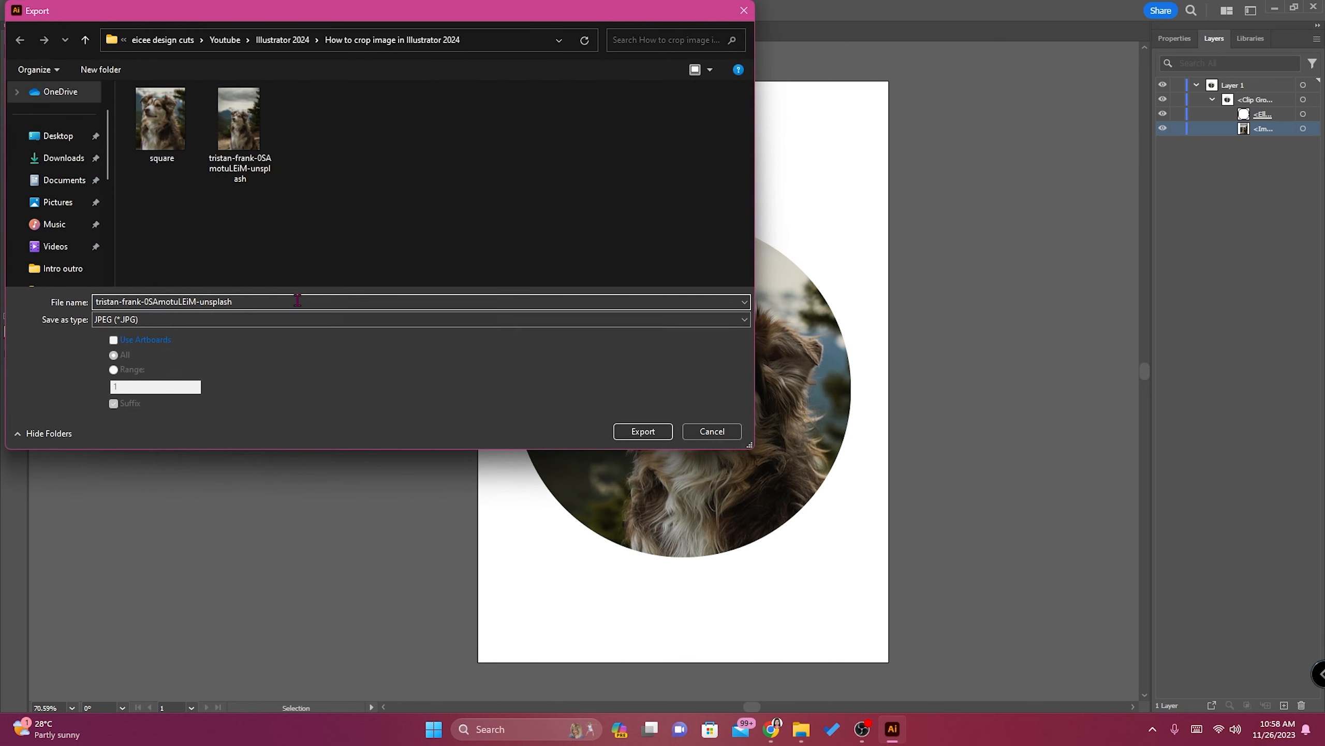
{"action": "type", "text": "circle"}
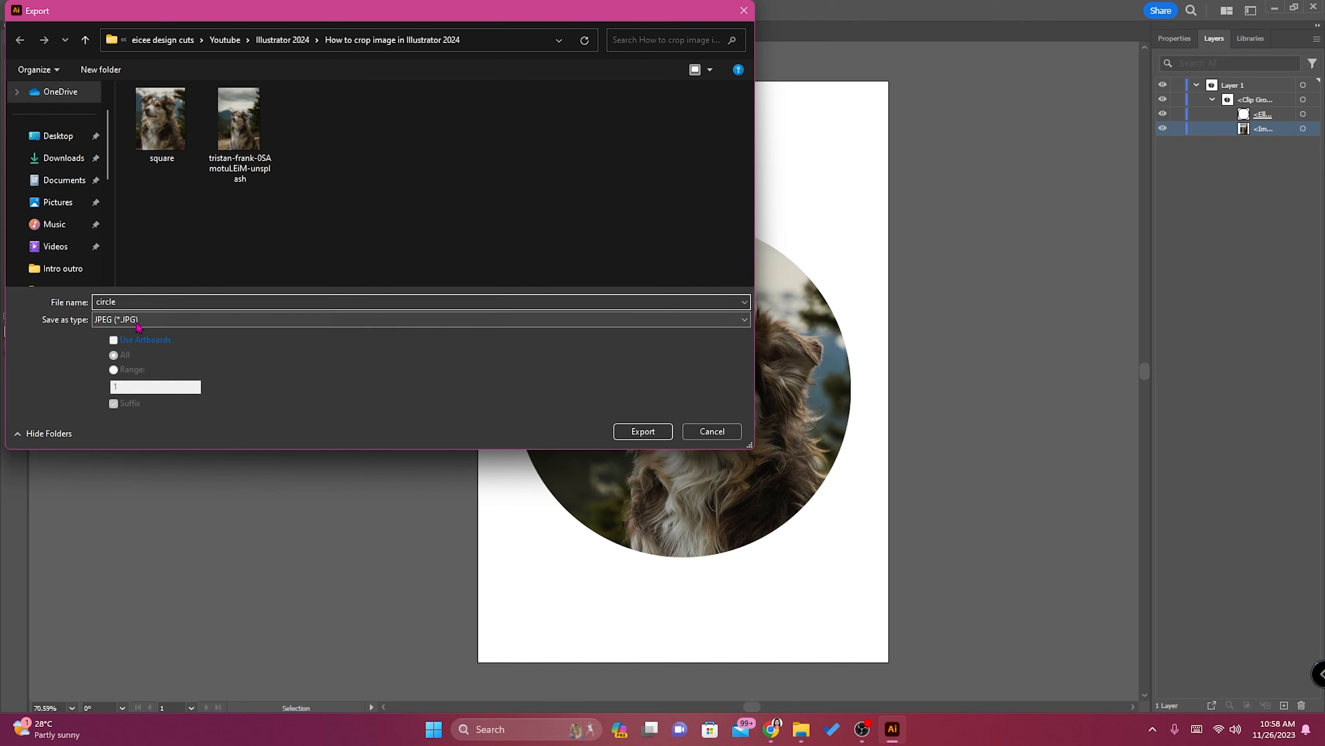
{"action": "left_click", "coordinate": [666, 436]}
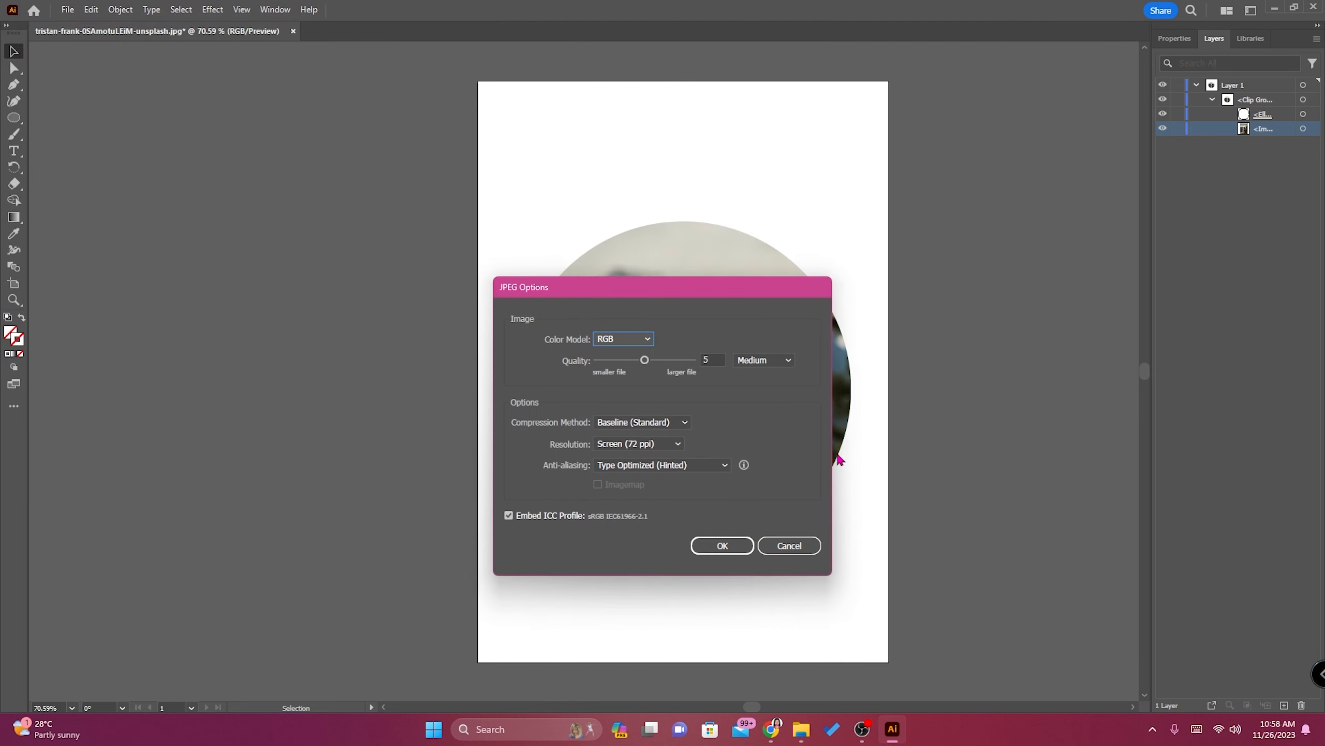
{"action": "left_click", "coordinate": [723, 546]}
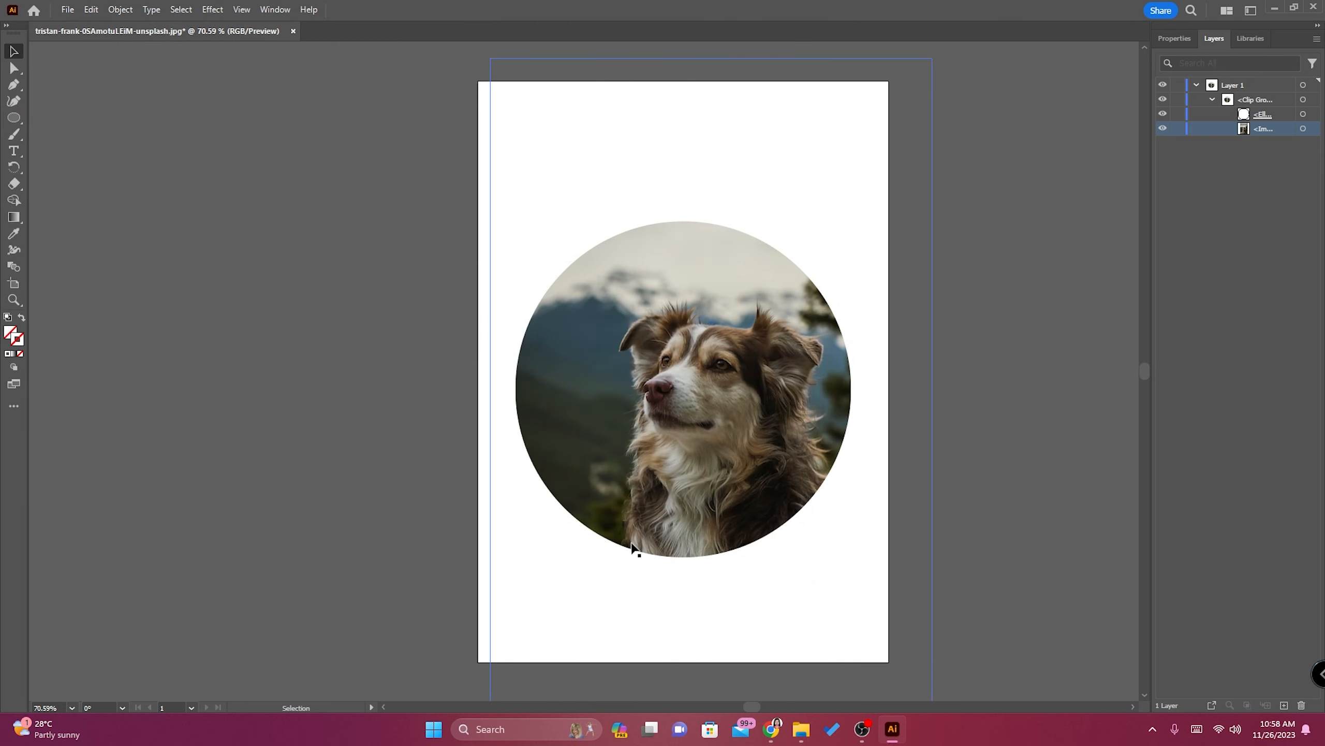
Switch to File Explorer, view the exported circle JPEG, and return to Illustrator.
{"action": "mouse_move", "coordinate": [800, 729]}
{"action": "left_click", "coordinate": [726, 653]}
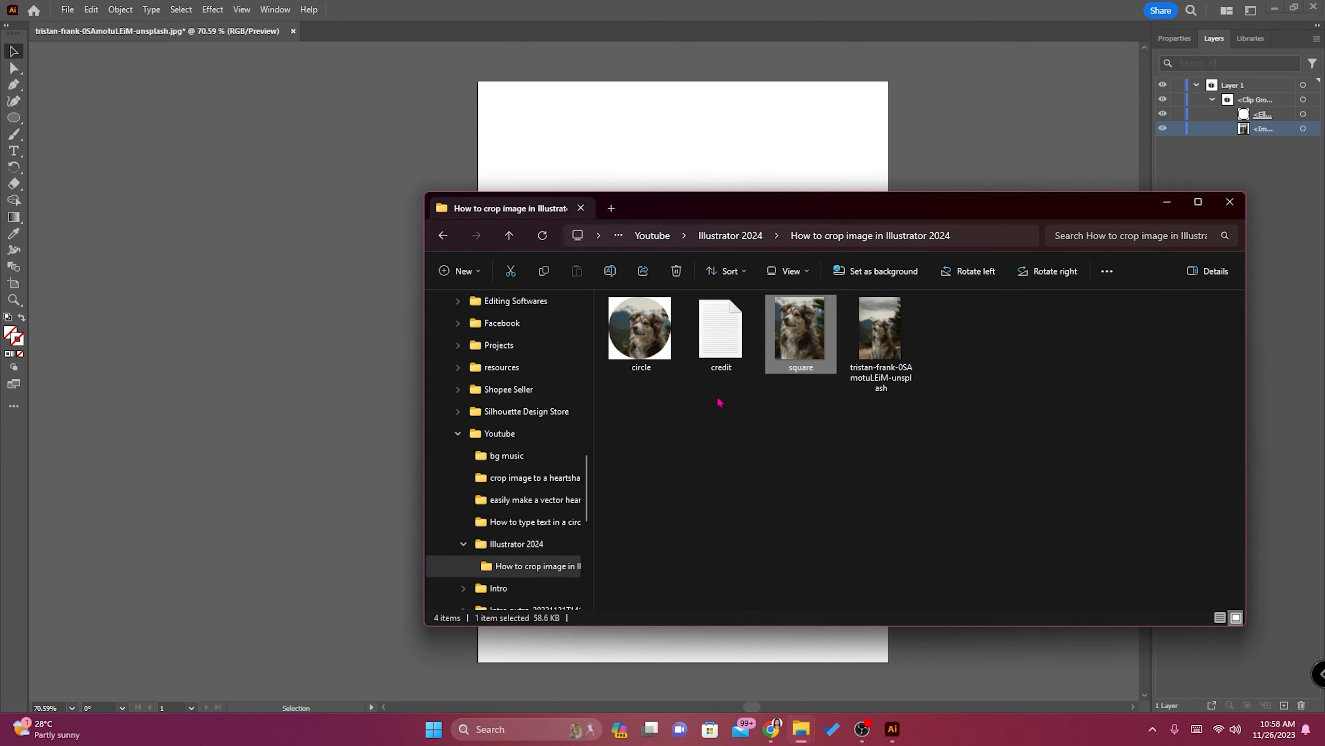
{"action": "double_click", "coordinate": [640, 327]}
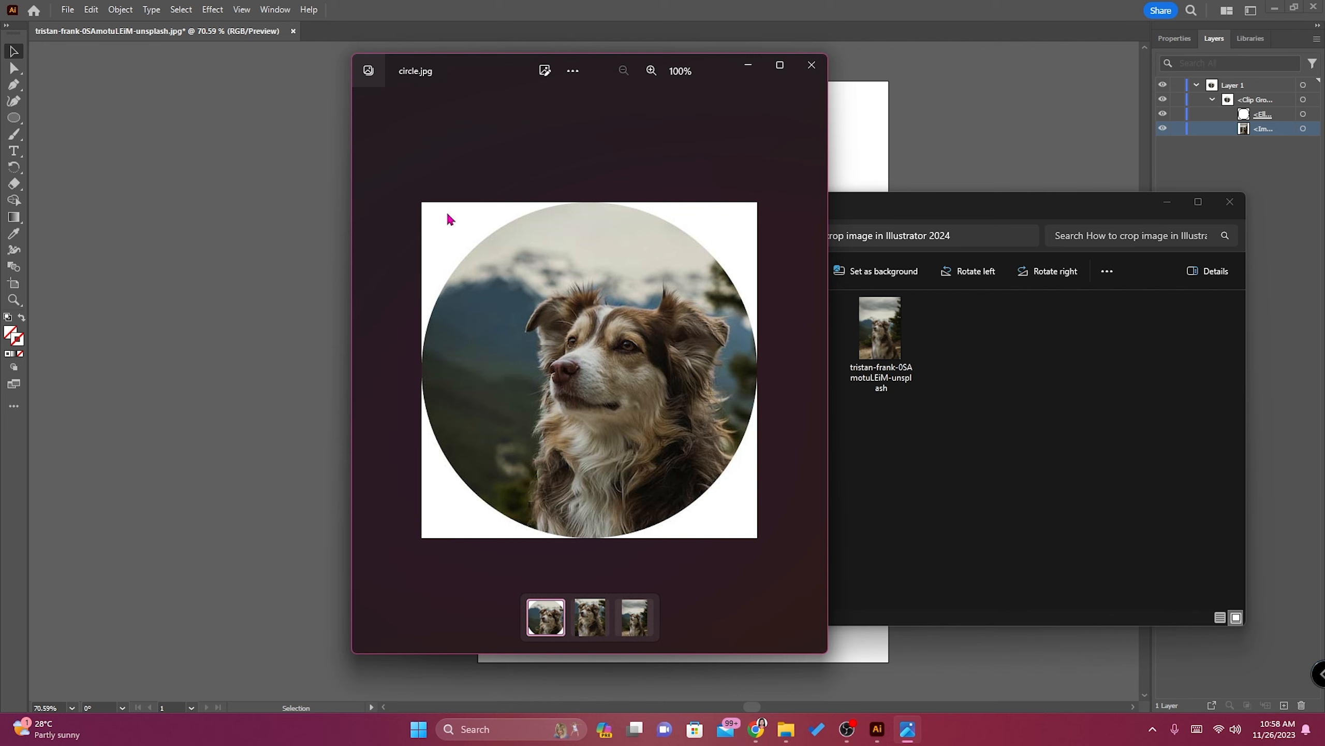
{"action": "left_click", "coordinate": [811, 67]}
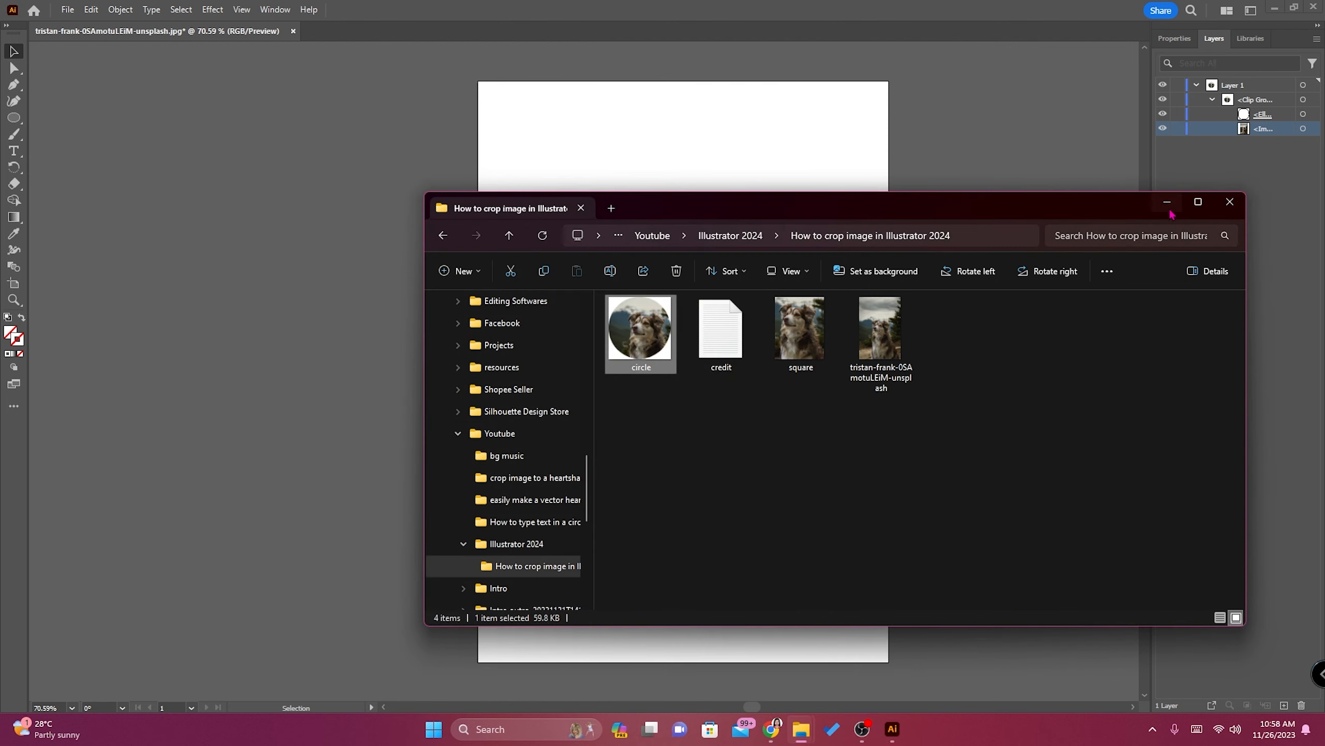
{"action": "left_click", "coordinate": [1170, 205]}
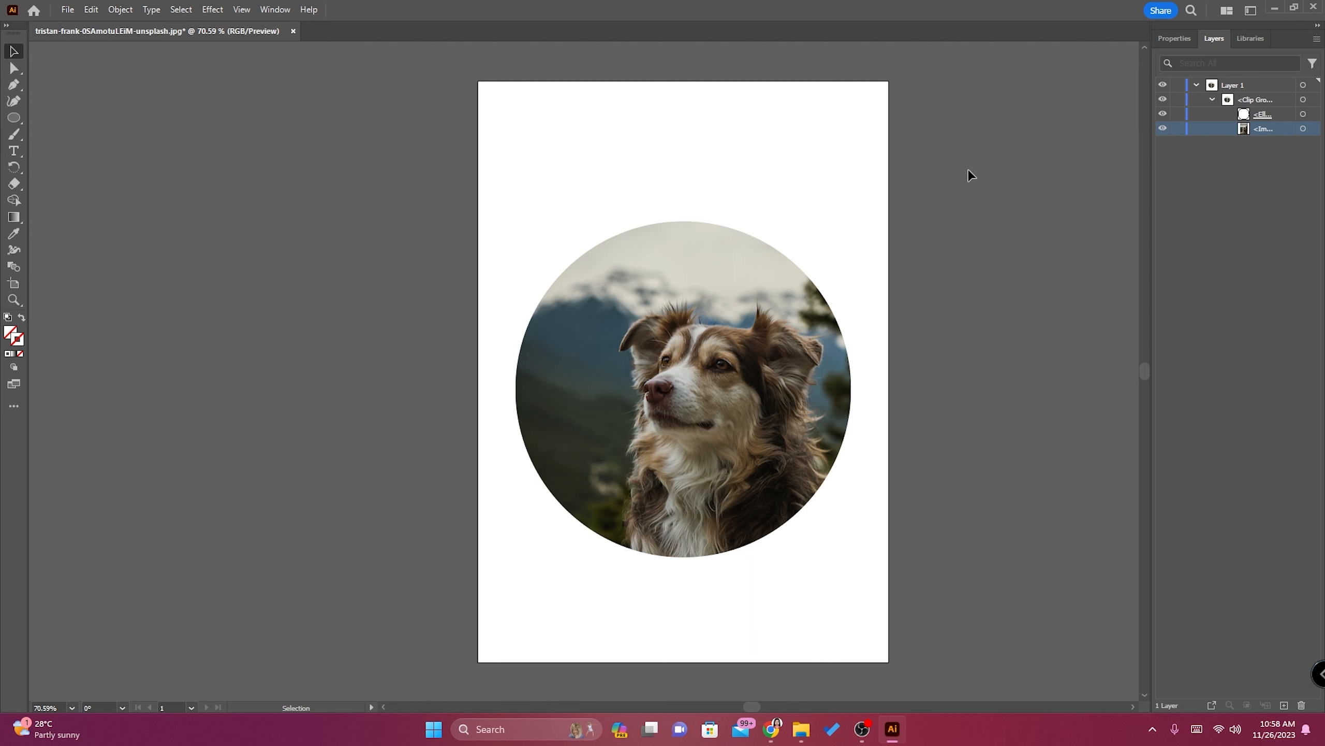
Start exporting the circular crop under the name circle in PNG format.
{"action": "left_click", "coordinate": [68, 10]}
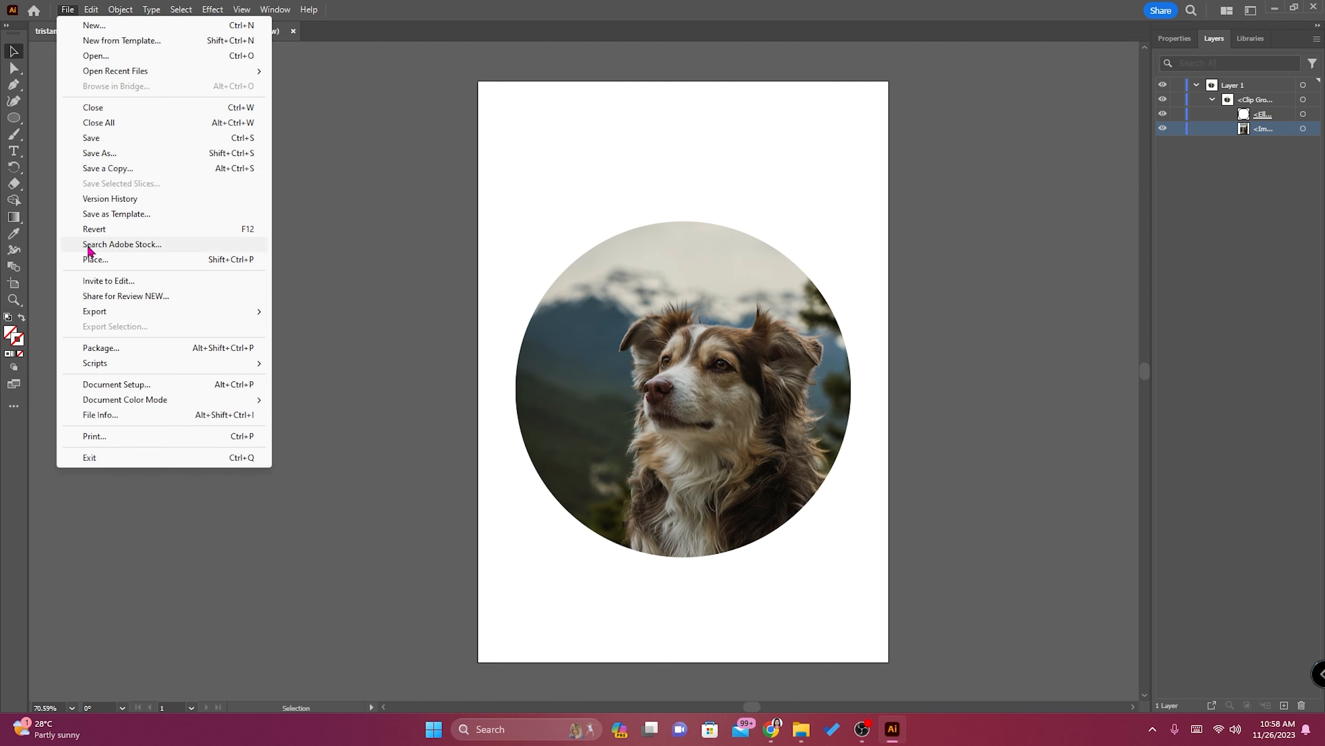
{"action": "mouse_move", "coordinate": [98, 312]}
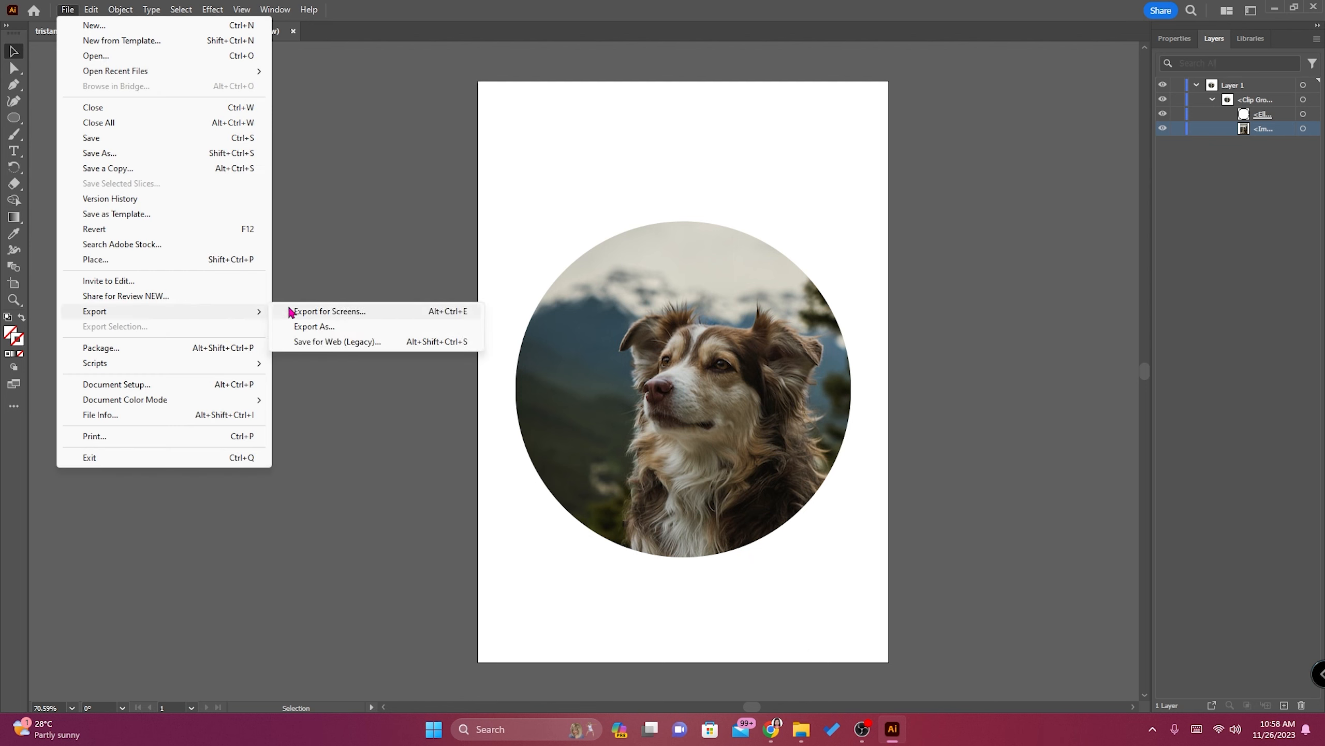
{"action": "left_click", "coordinate": [308, 327]}
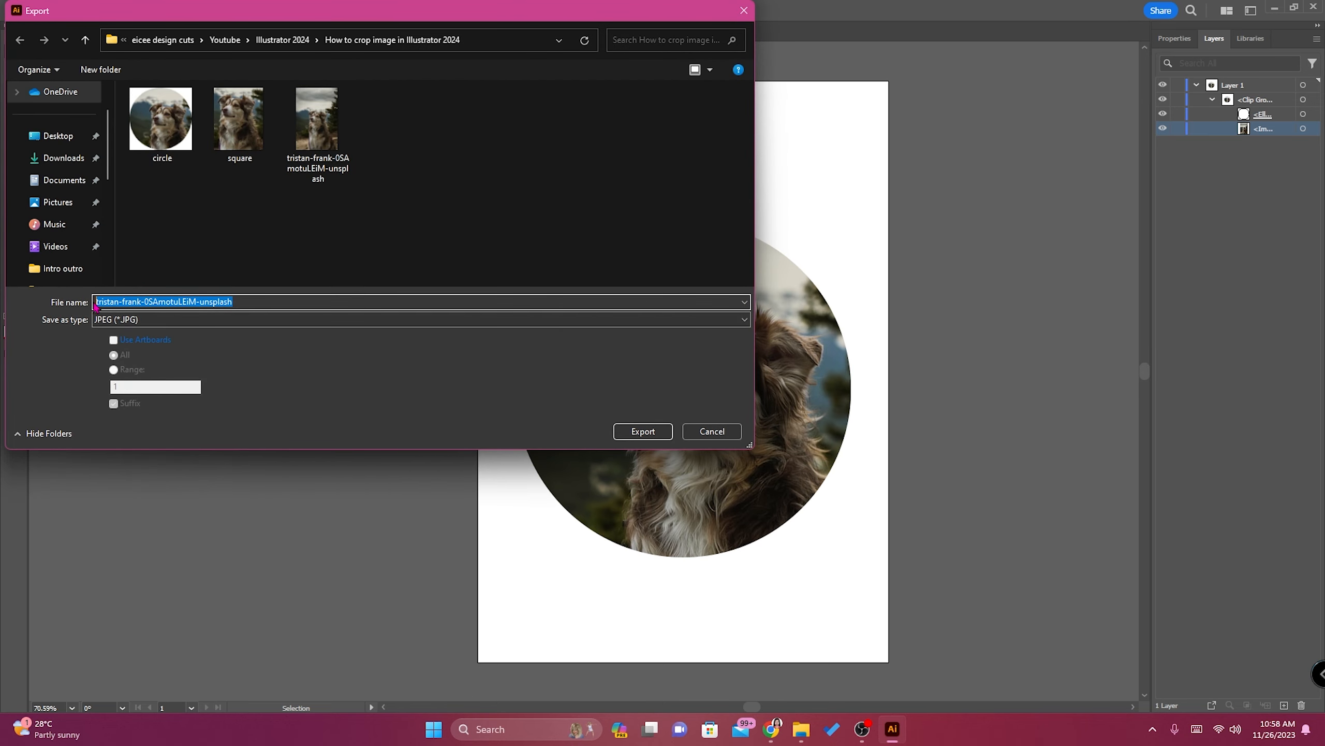
{"action": "type", "text": "circle"}
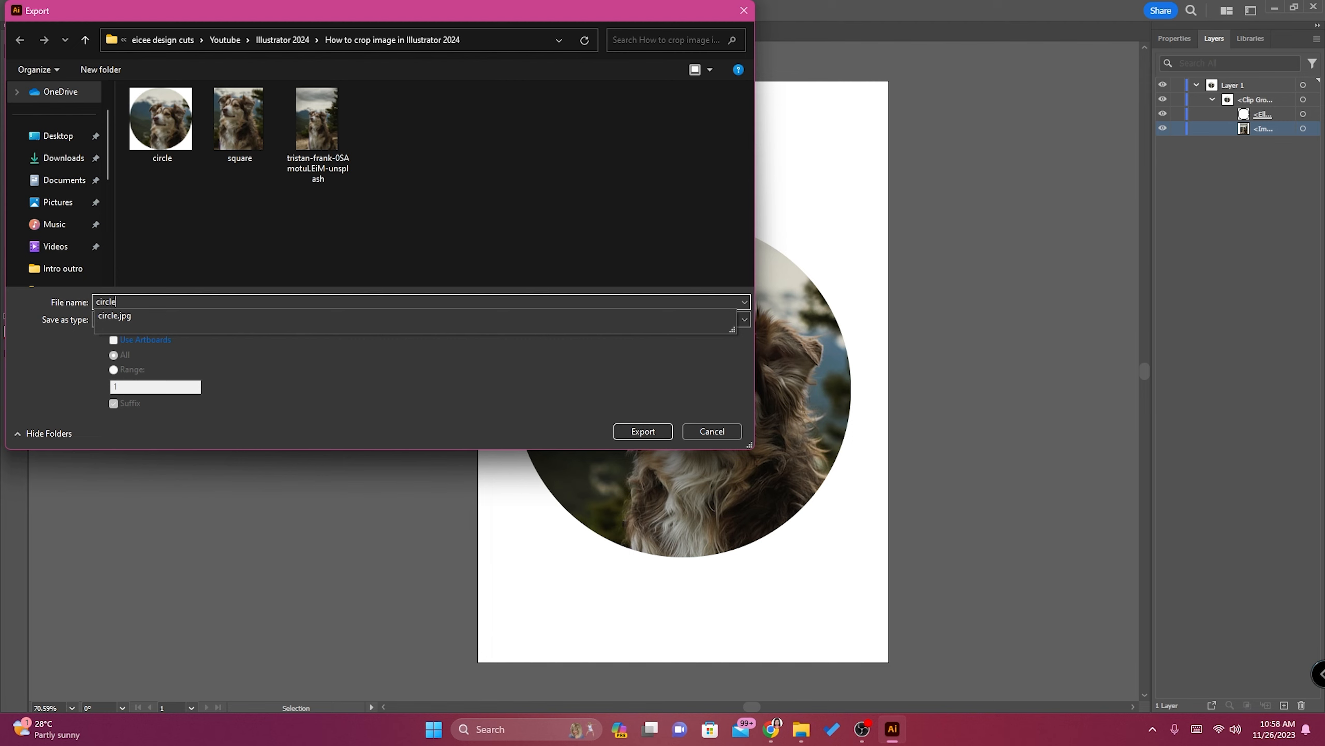
{"action": "left_click", "coordinate": [206, 387]}
{"action": "left_click", "coordinate": [131, 319]}
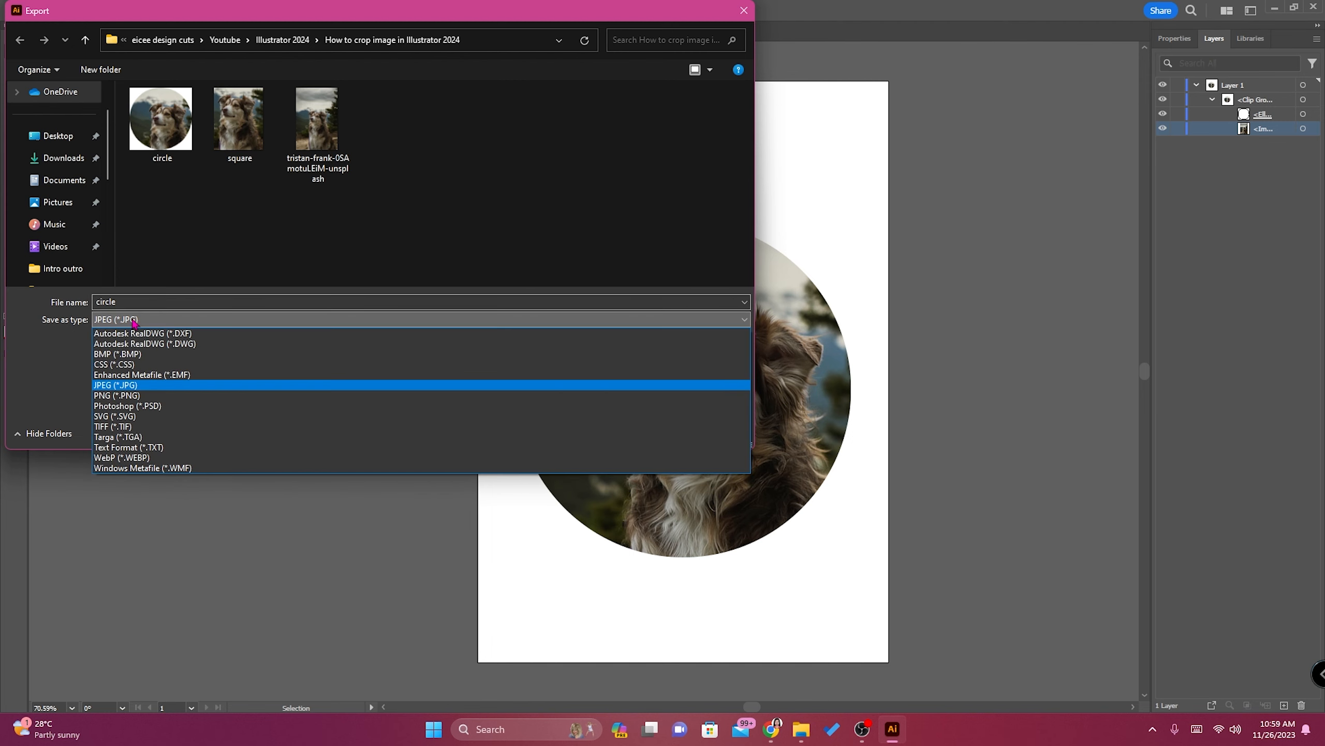
{"action": "left_click", "coordinate": [133, 397]}
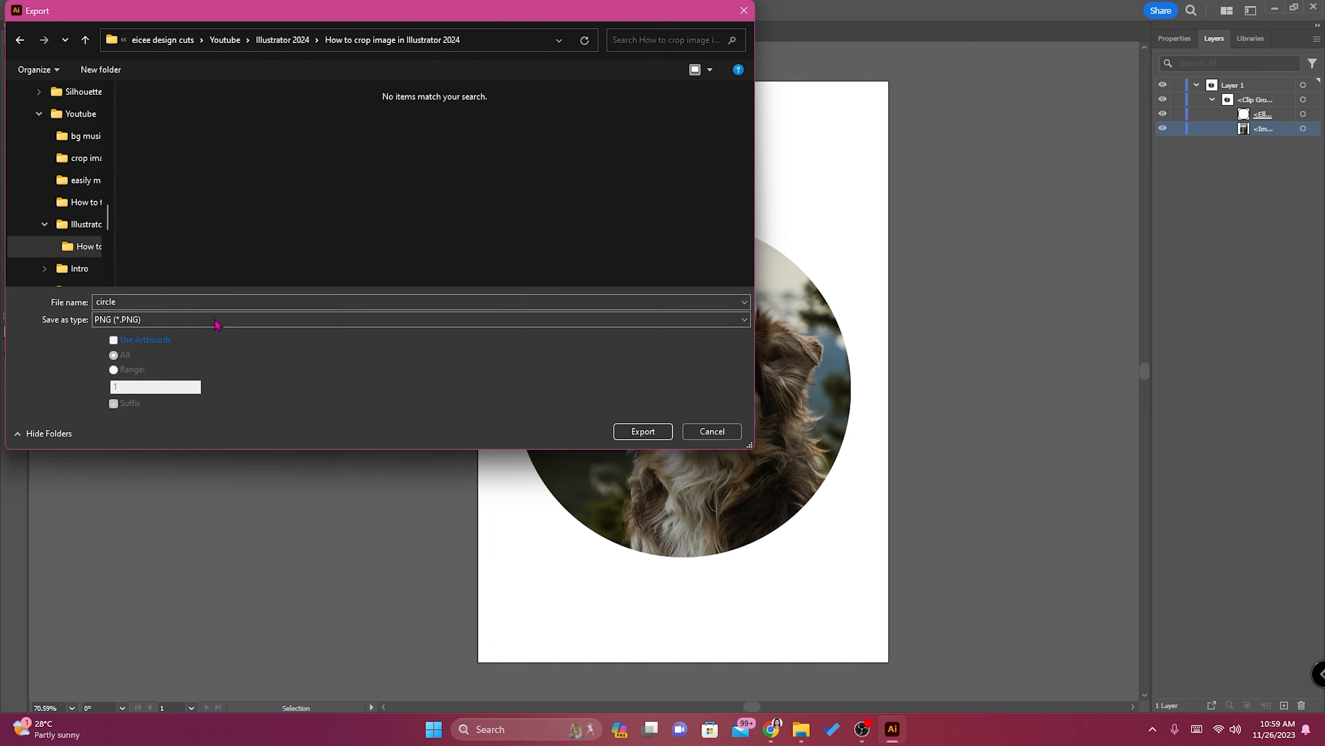
{"action": "left_click", "coordinate": [643, 431]}
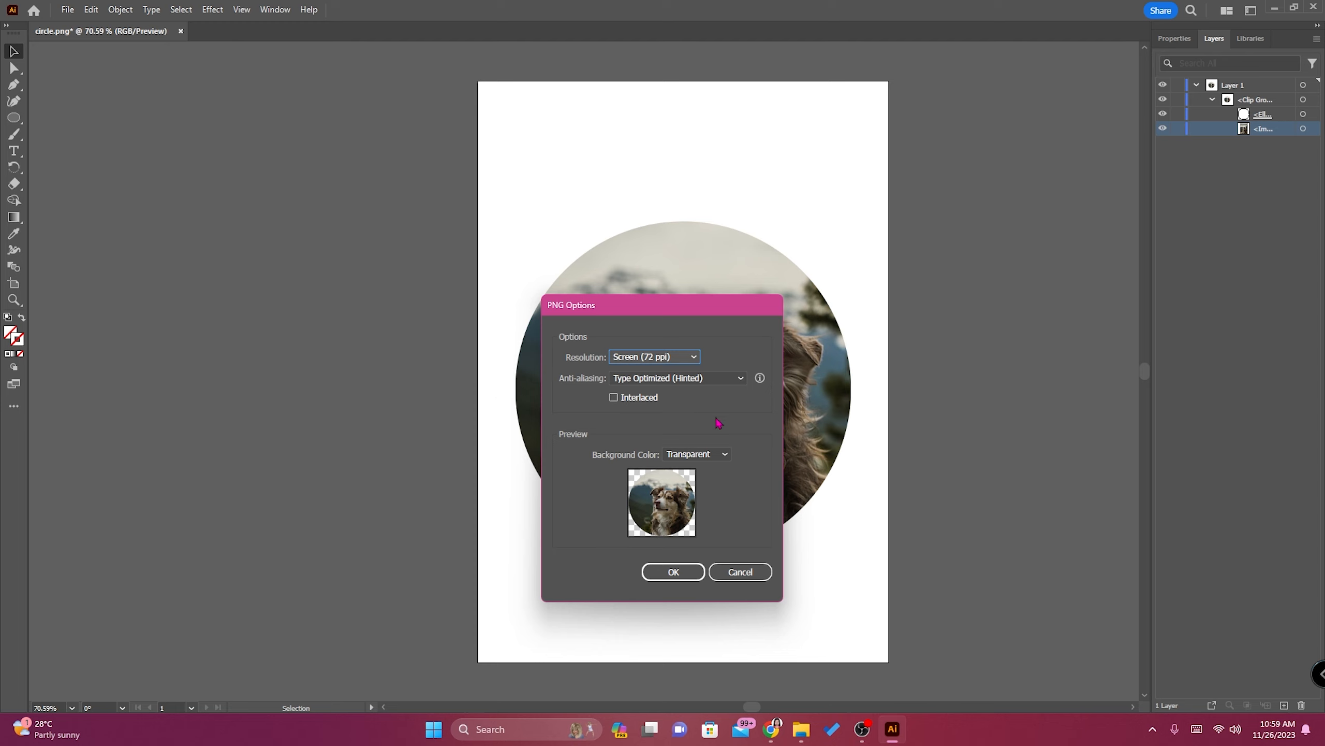
Preview the White and Black background colors for the PNG, and complete the export with a Transparent background.
{"action": "left_click", "coordinate": [720, 454]}
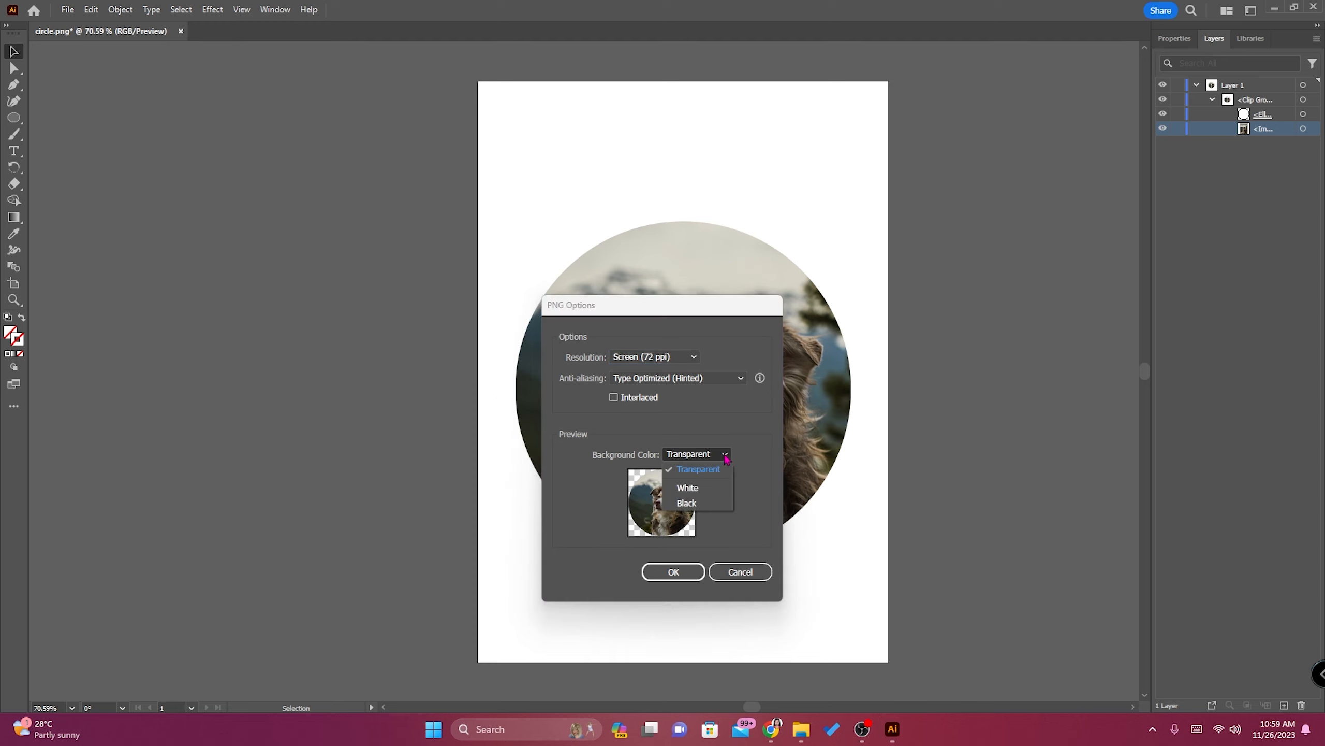
{"action": "left_click", "coordinate": [709, 487]}
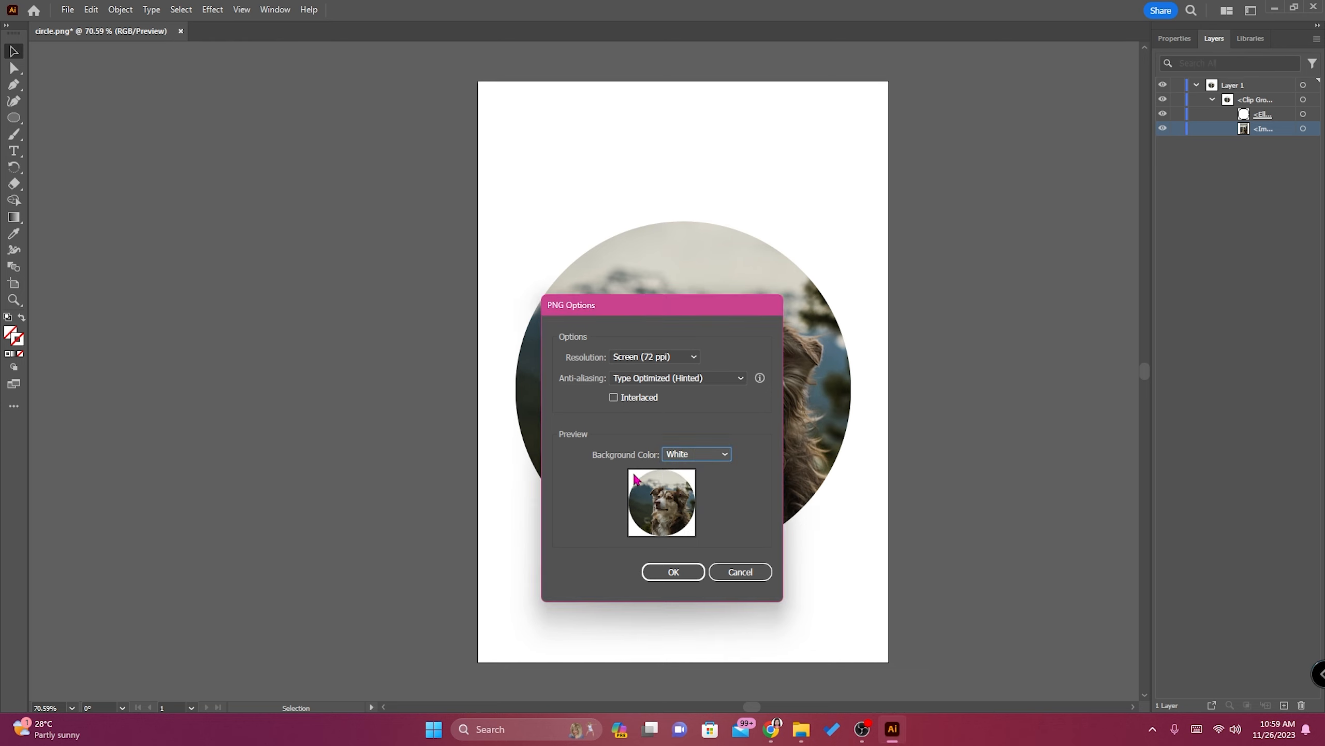
{"action": "left_click", "coordinate": [720, 455]}
{"action": "left_click", "coordinate": [689, 503]}
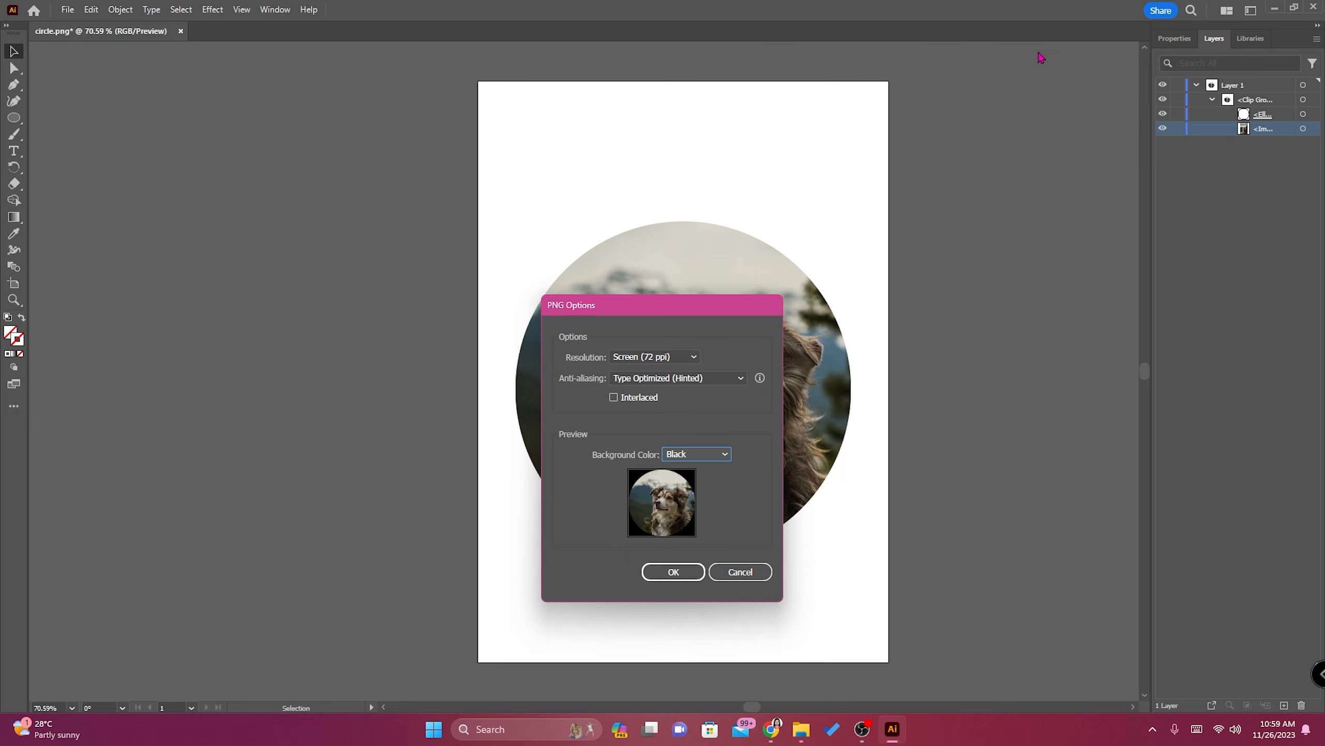
{"action": "left_click", "coordinate": [717, 459]}
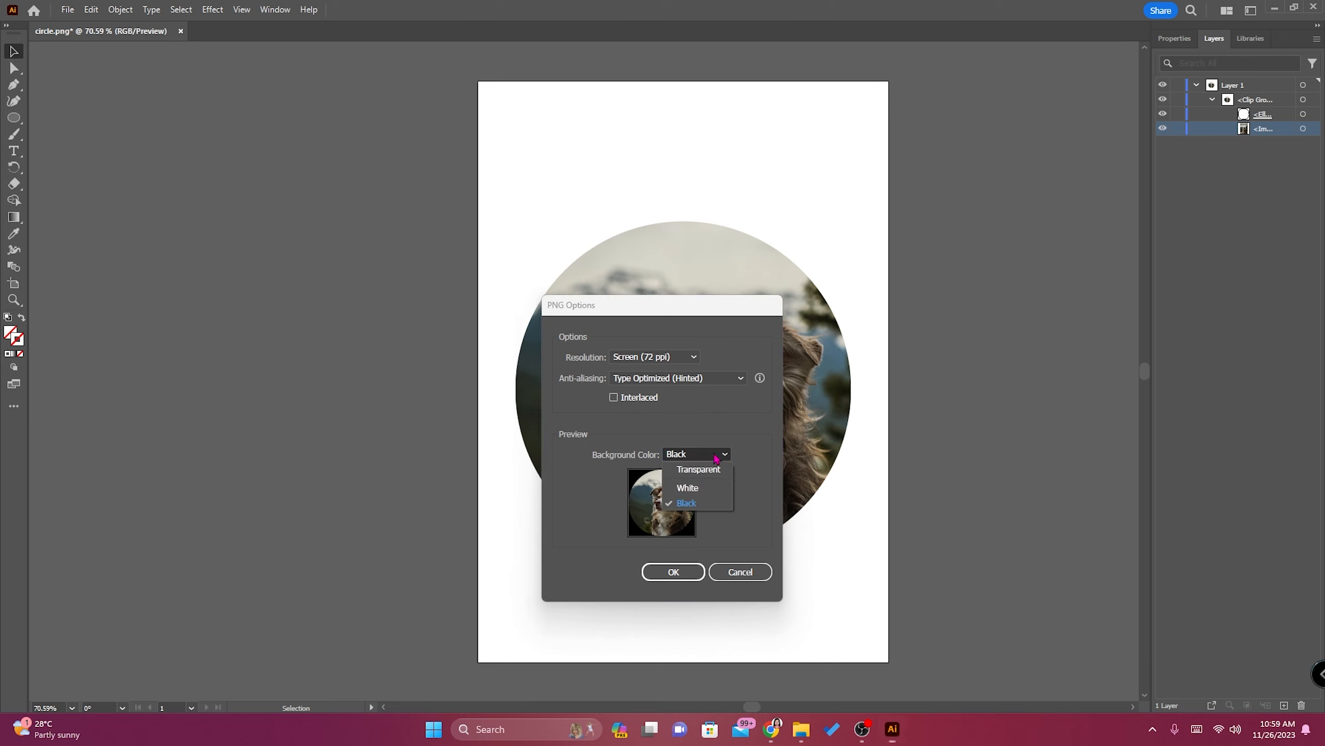
{"action": "left_click", "coordinate": [698, 471]}
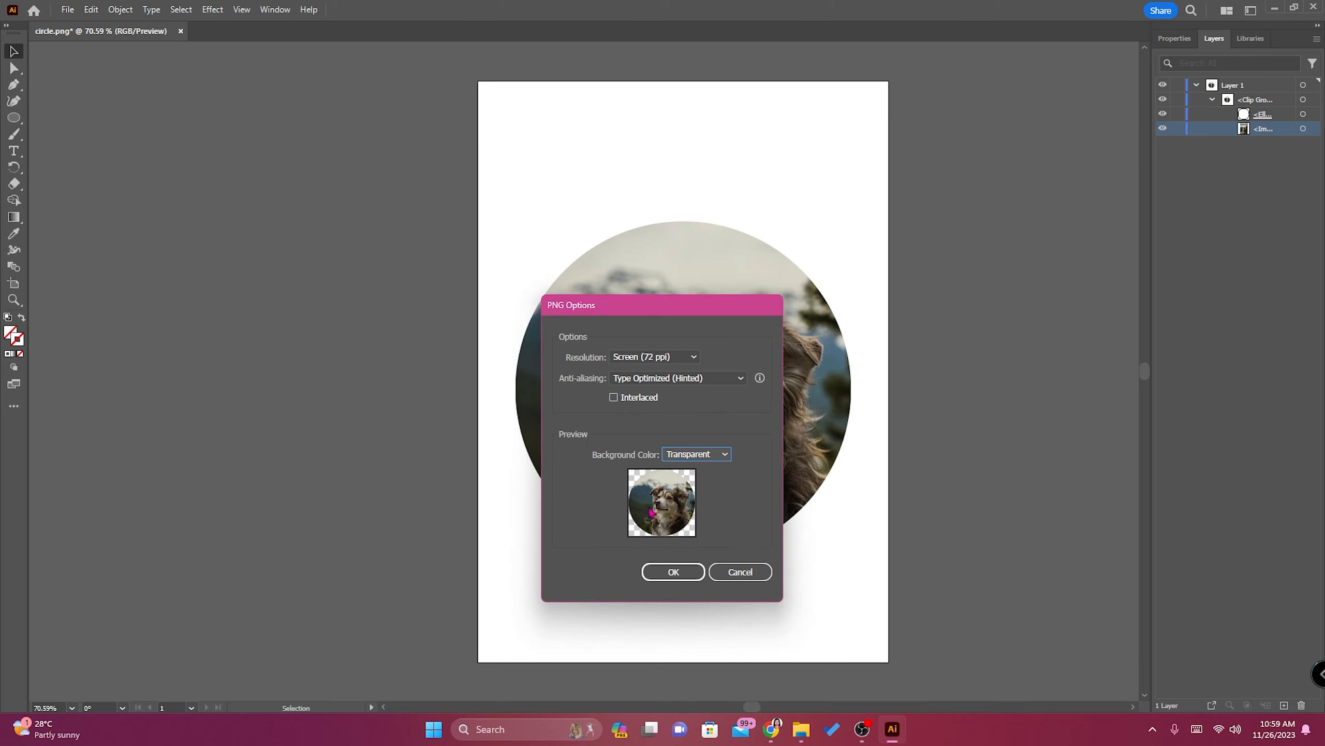
{"action": "left_click", "coordinate": [673, 572]}
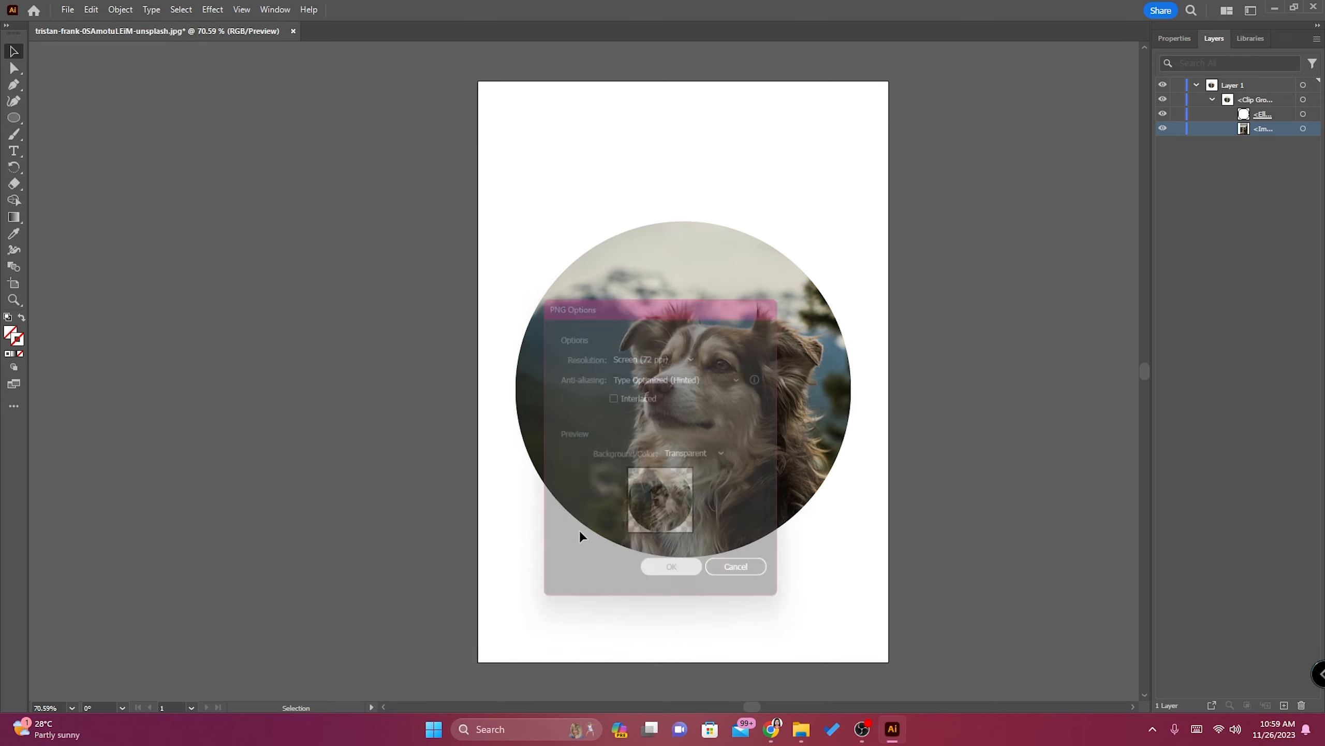
Switch to File Explorer and open the exported circle PNG.
{"action": "mouse_move", "coordinate": [803, 738]}
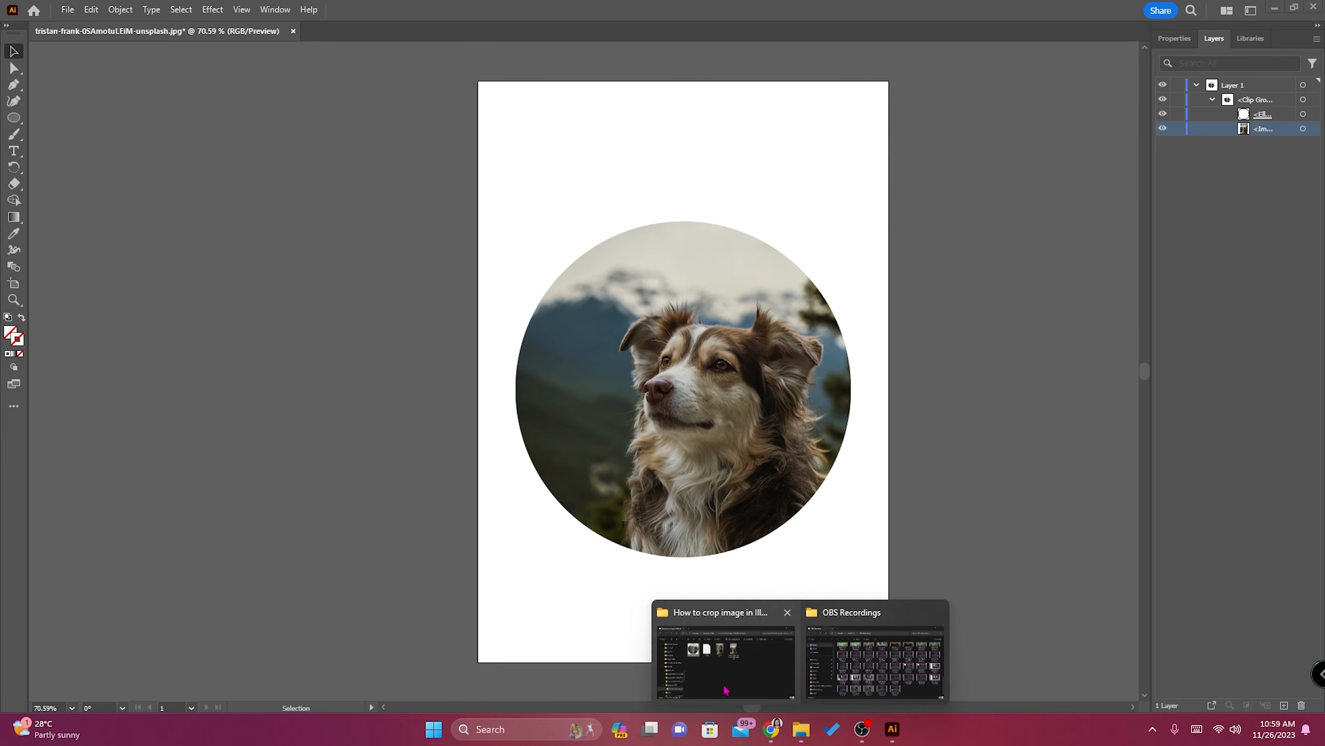
{"action": "left_click", "coordinate": [725, 679]}
{"action": "left_click", "coordinate": [722, 336]}
{"action": "double_click", "coordinate": [722, 337]}
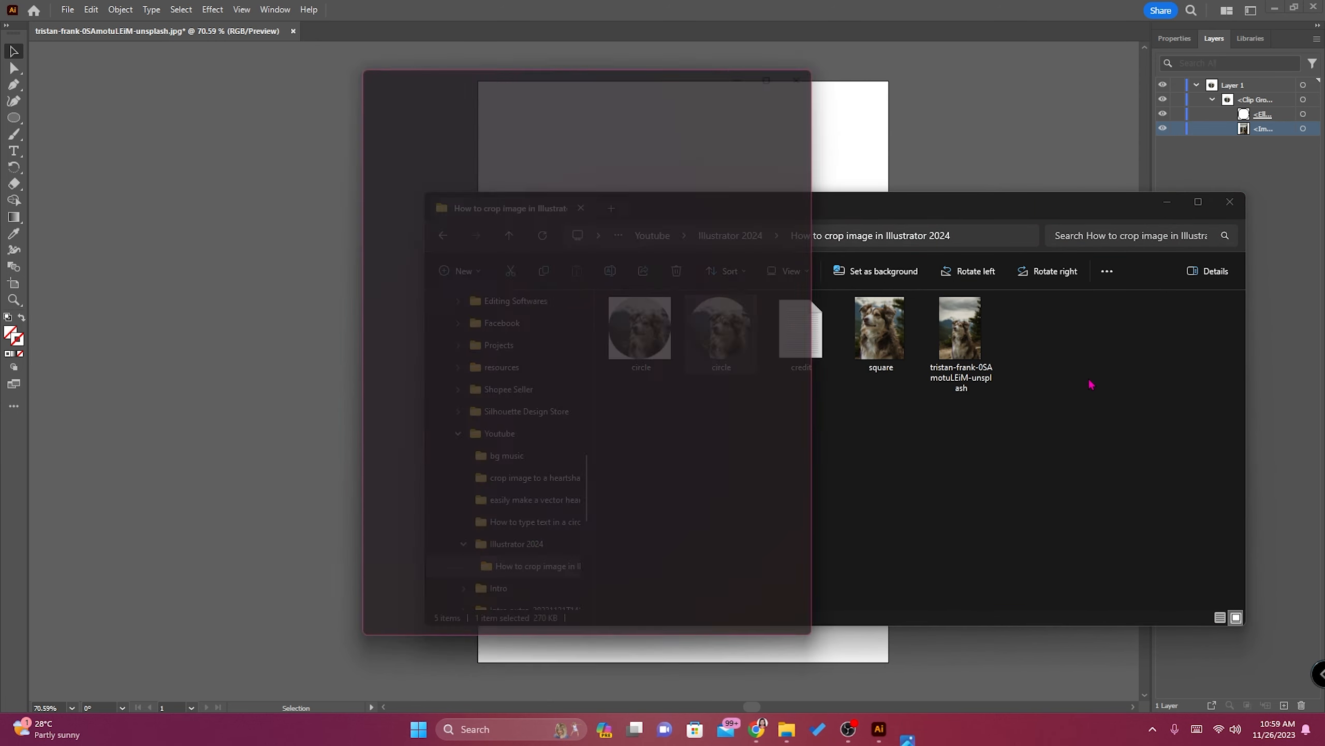